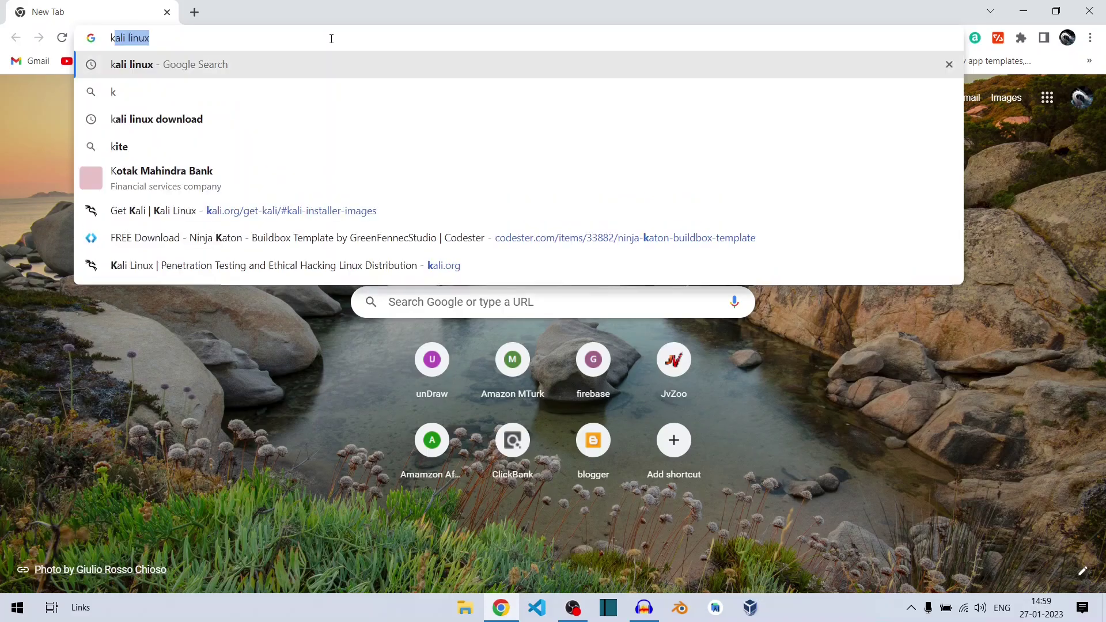
# Step: Search Google for 'kali linux iso' and open the kali.org Get Kali result
pyautogui.write('ali li')
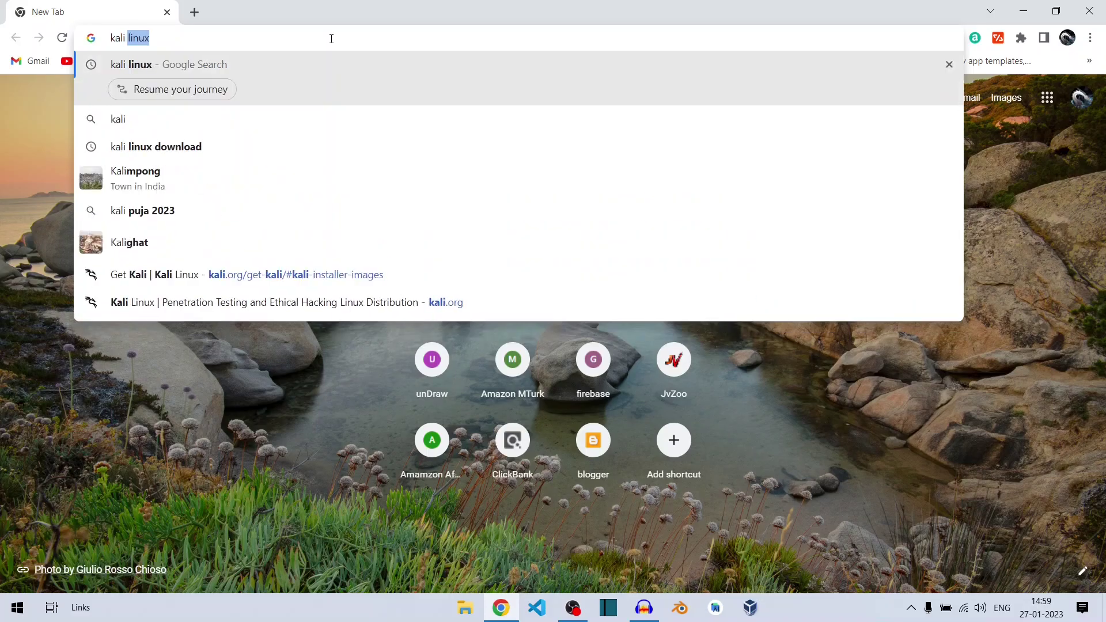
pyautogui.write('nux')
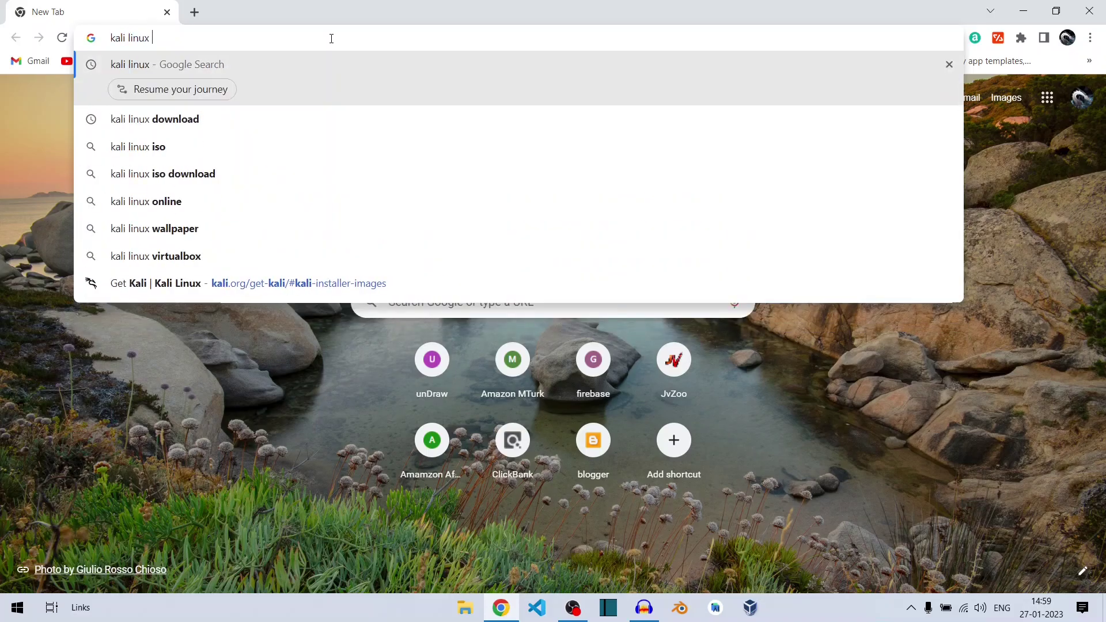
pyautogui.press('Down')
pyautogui.press('Down')
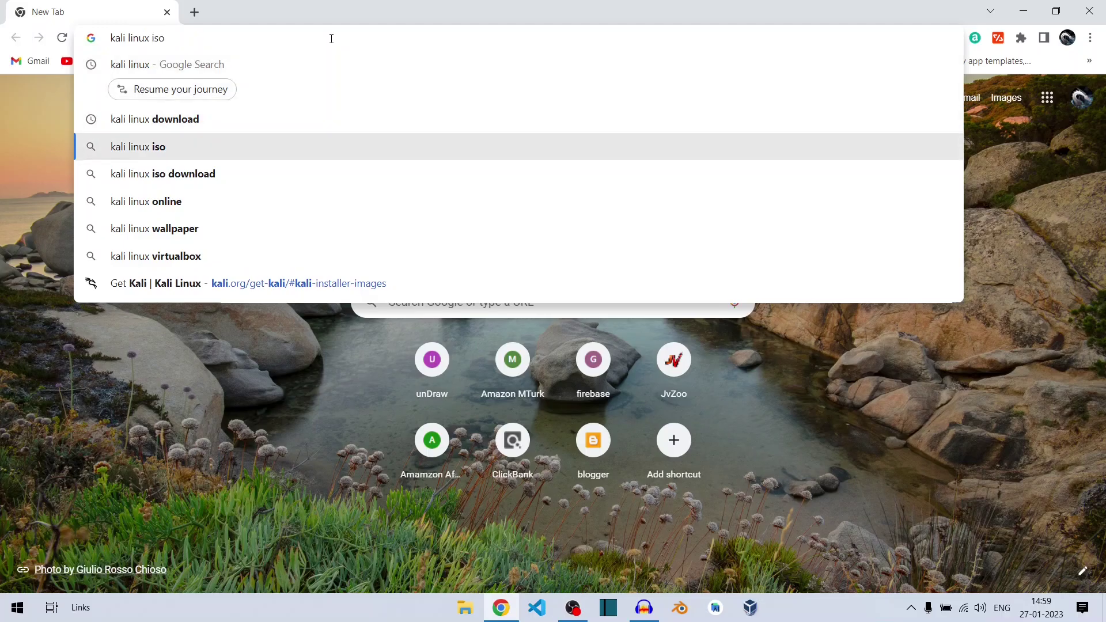
pyautogui.press('Return')
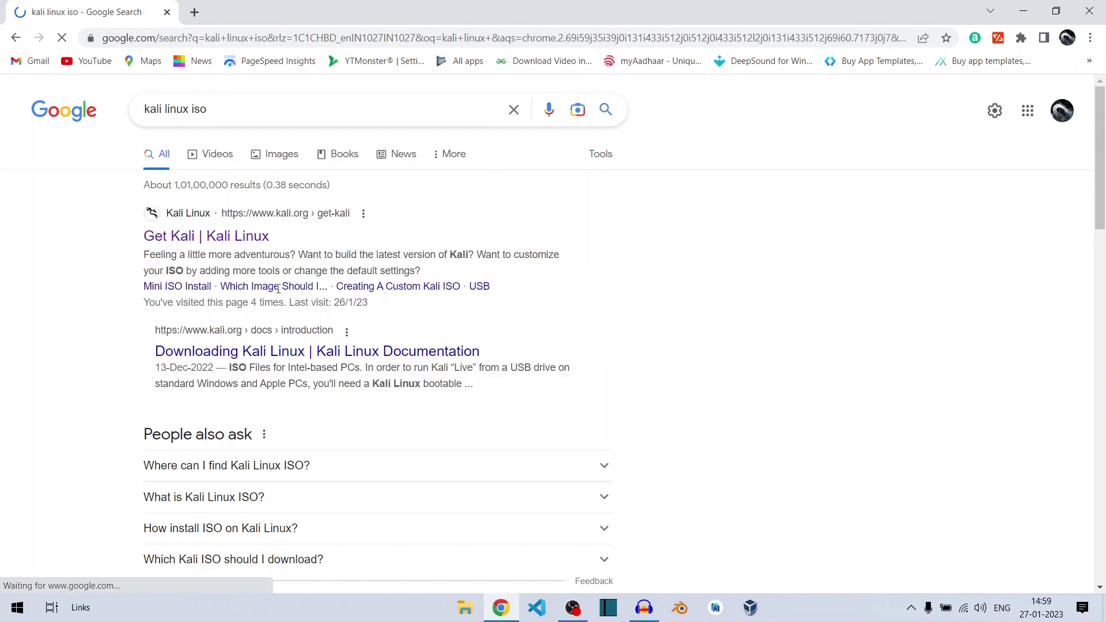
pyautogui.click(241, 239)
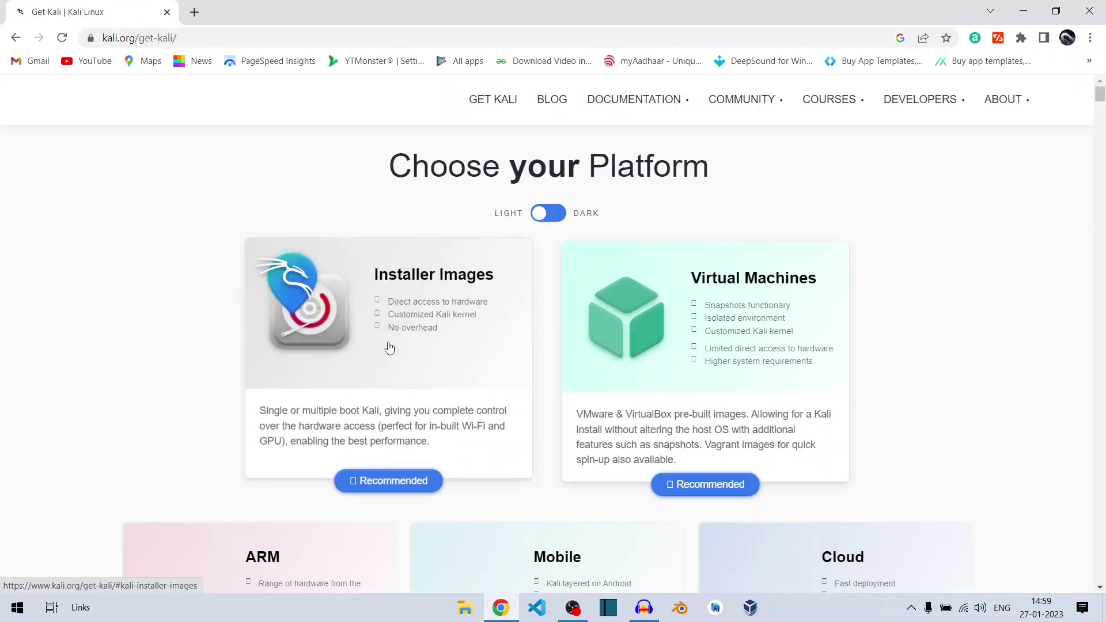
# Step: Download the Kali 2022.4 64-bit installer ISO from the Installer Images section
pyautogui.scroll(-2, 519, 496)
pyautogui.scroll(1, 532, 490)
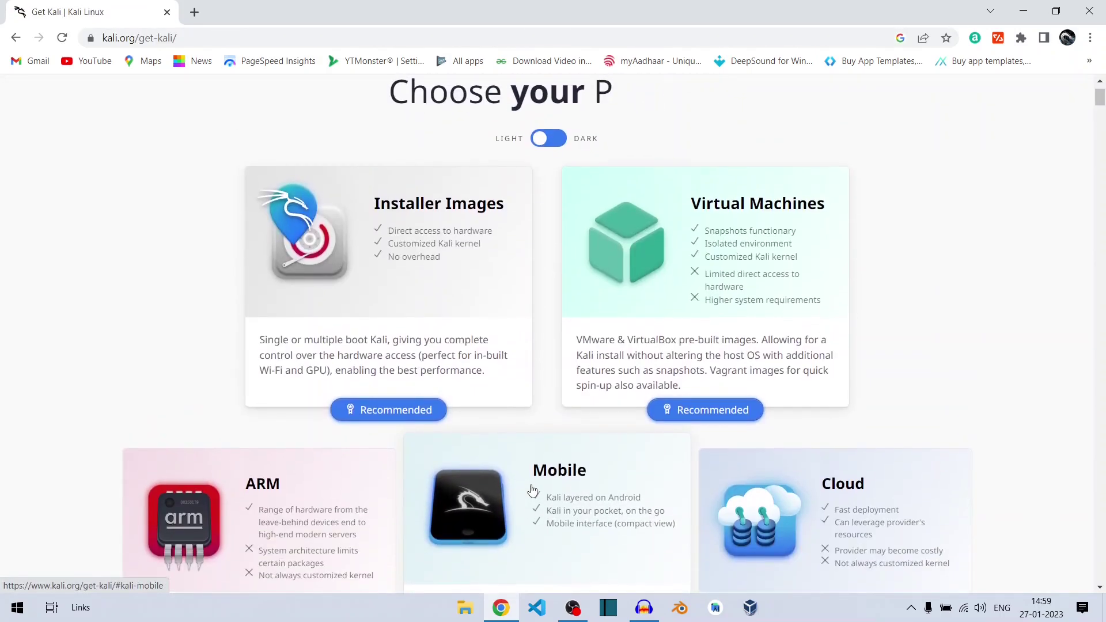
pyautogui.scroll(-1, 557, 432)
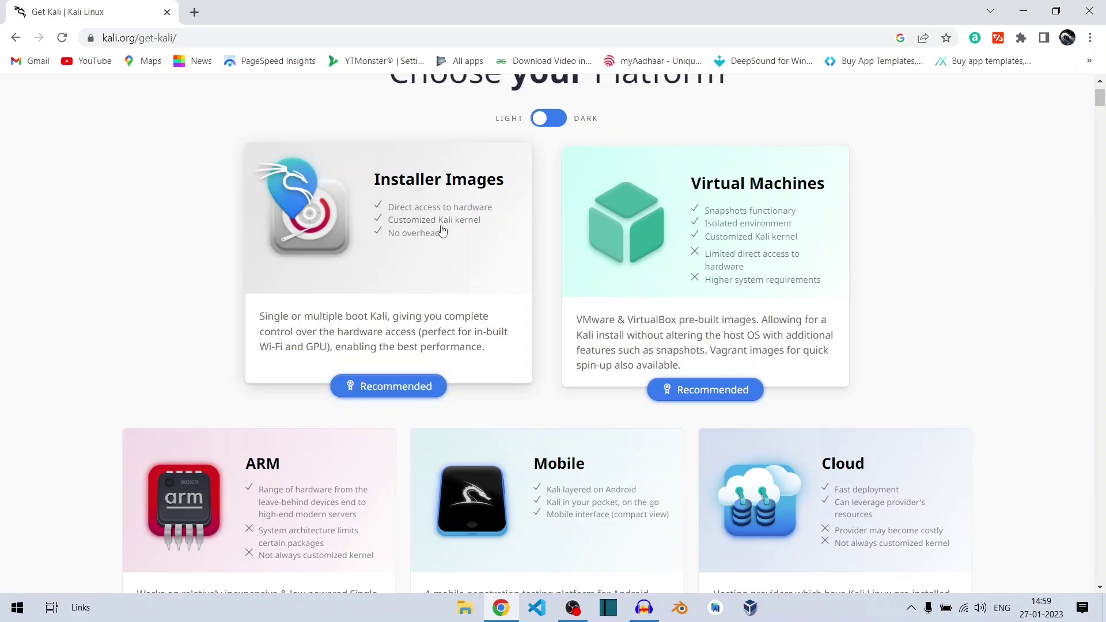
pyautogui.click(370, 389)
pyautogui.scroll(-4, 544, 400)
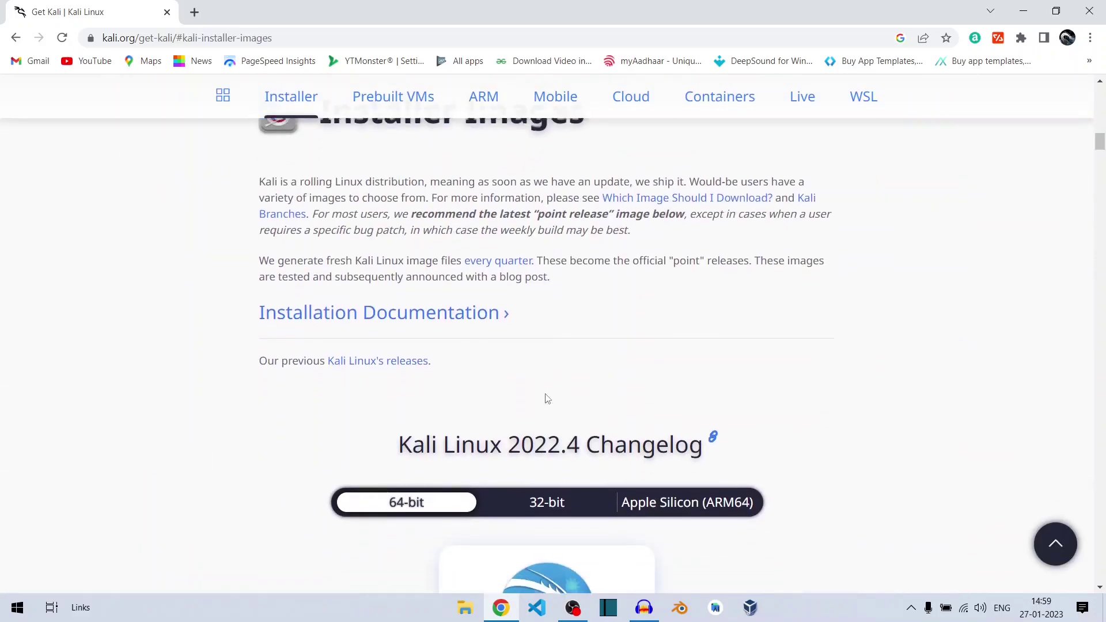
pyautogui.scroll(-3, 547, 399)
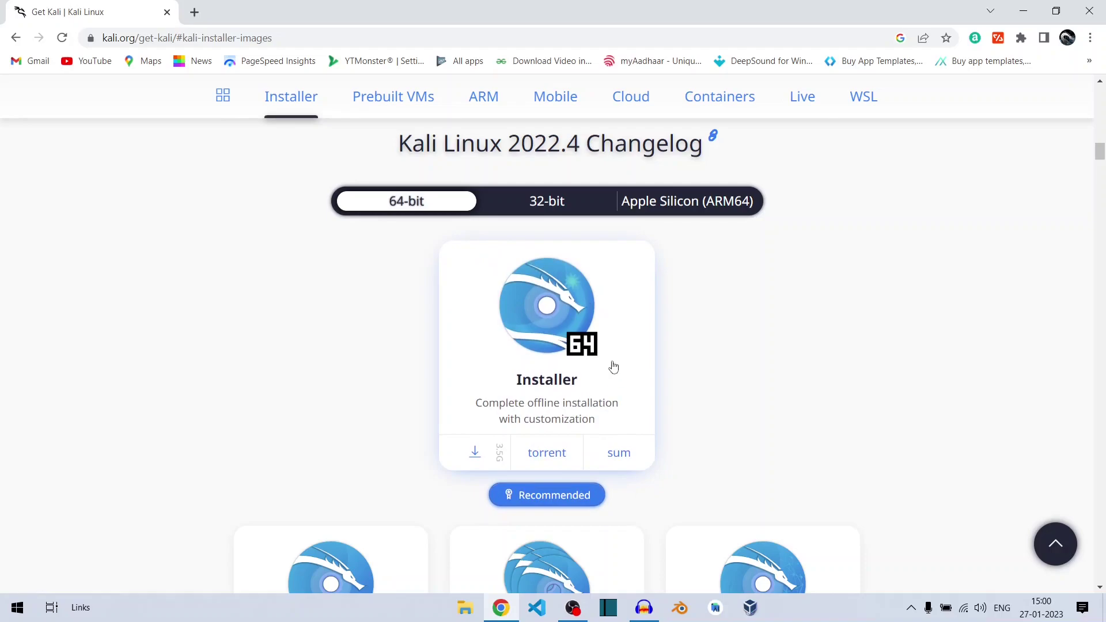
pyautogui.click(475, 454)
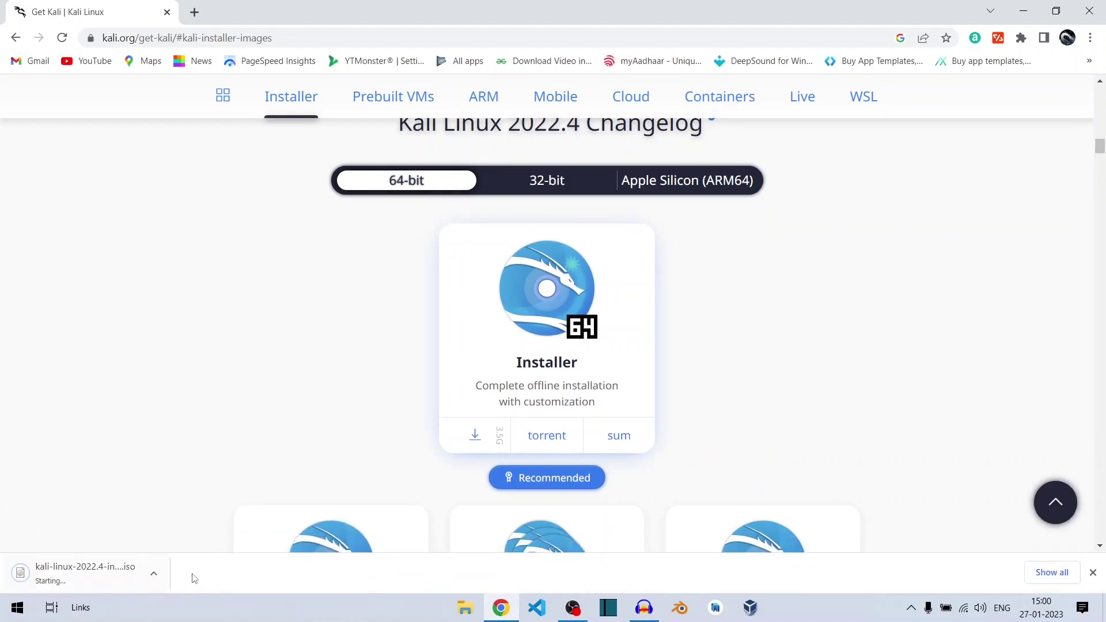
# Step: Cancel the Kali 2022.4 ISO download on Chrome's Downloads page, then start a new tab
pyautogui.click(1094, 573)
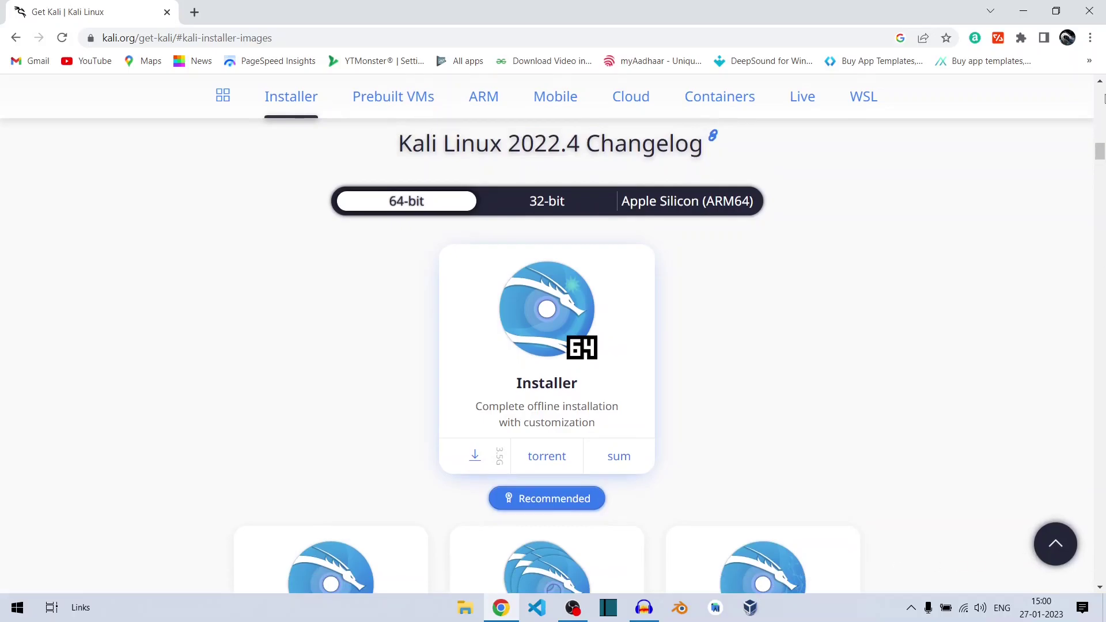
pyautogui.click(1091, 38)
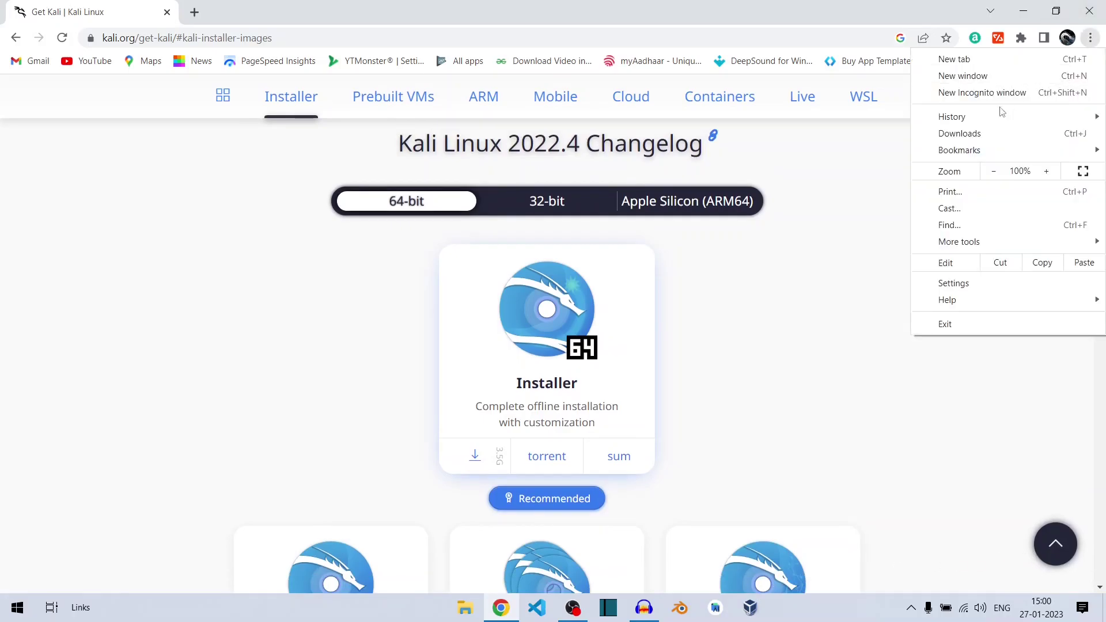
pyautogui.click(959, 134)
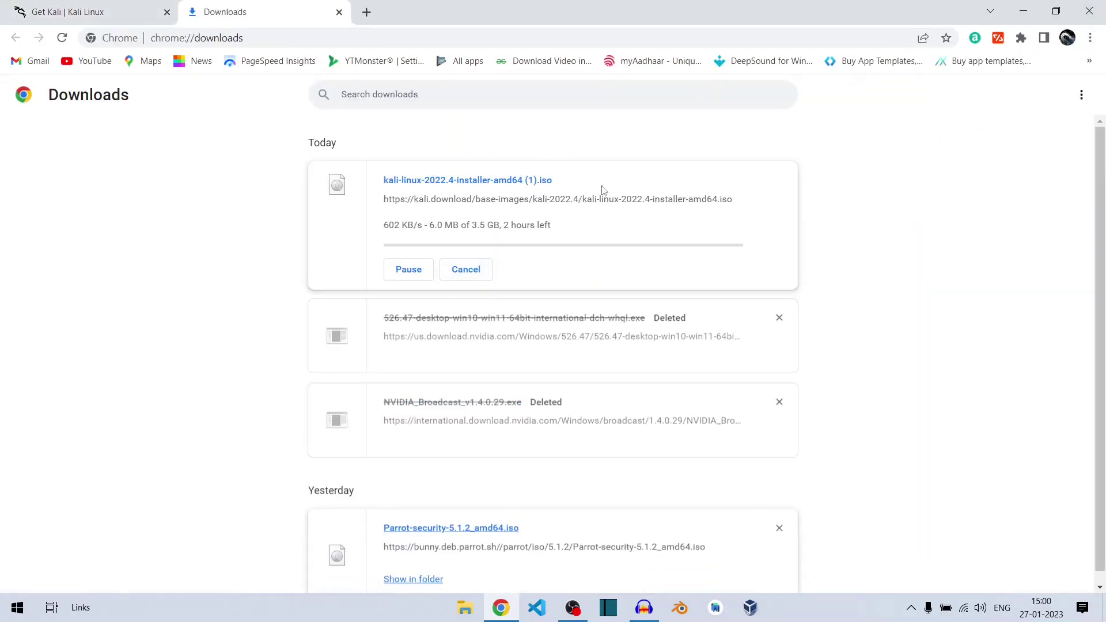
pyautogui.click(466, 269)
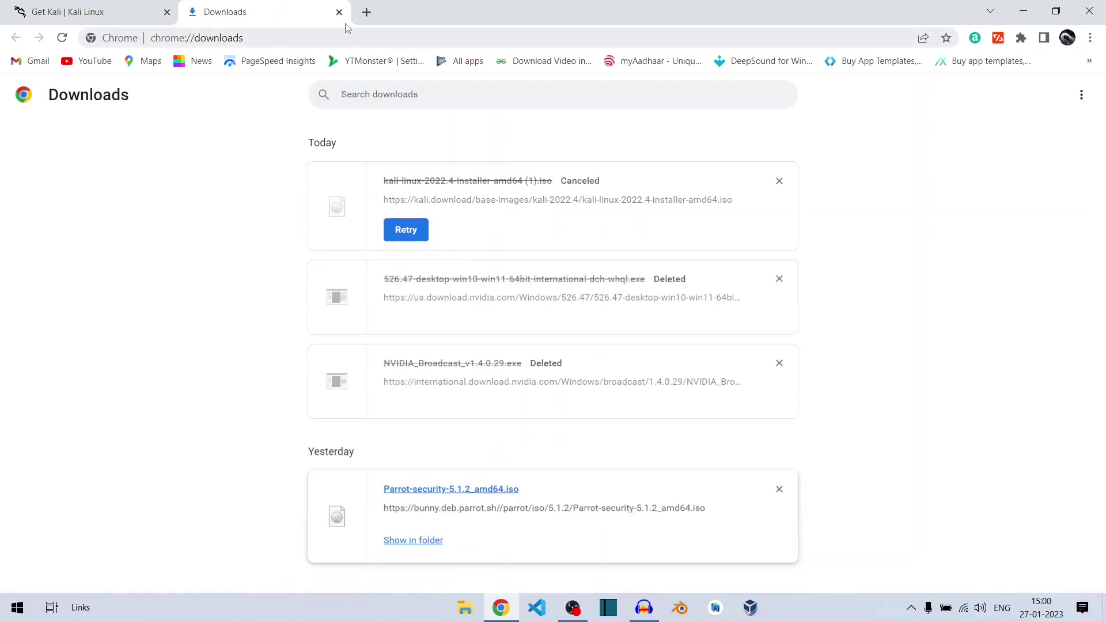
pyautogui.click(144, 5)
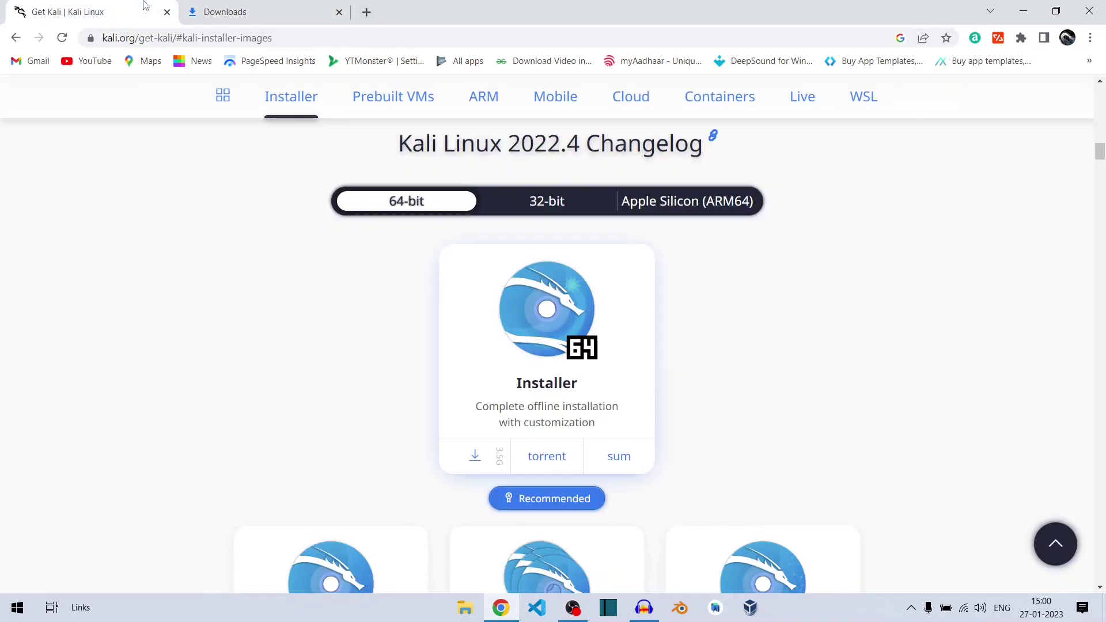
pyautogui.click(365, 13)
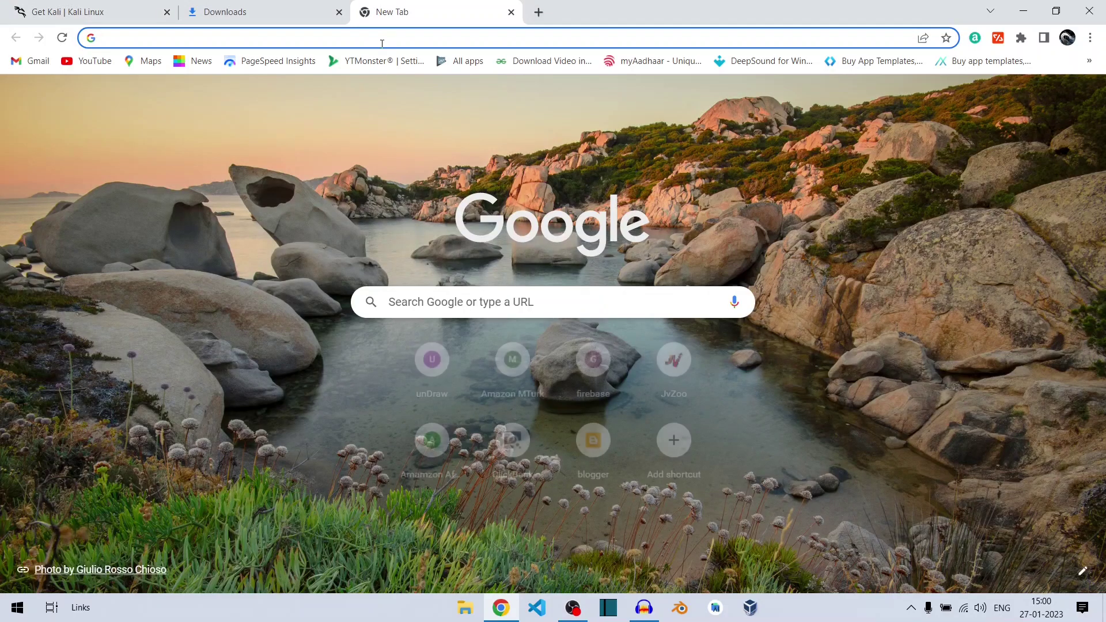
# Step: Search Google for VirtualBox and go to the virtualbox.org Downloads page
pyautogui.write('vart')
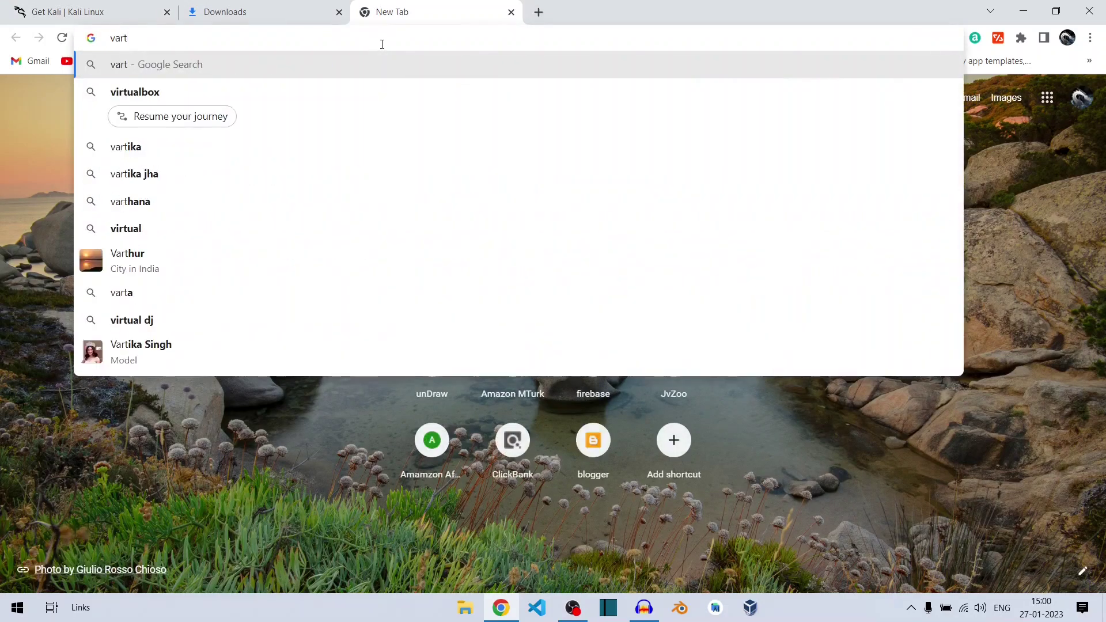
pyautogui.press('Down')
pyautogui.press('Return')
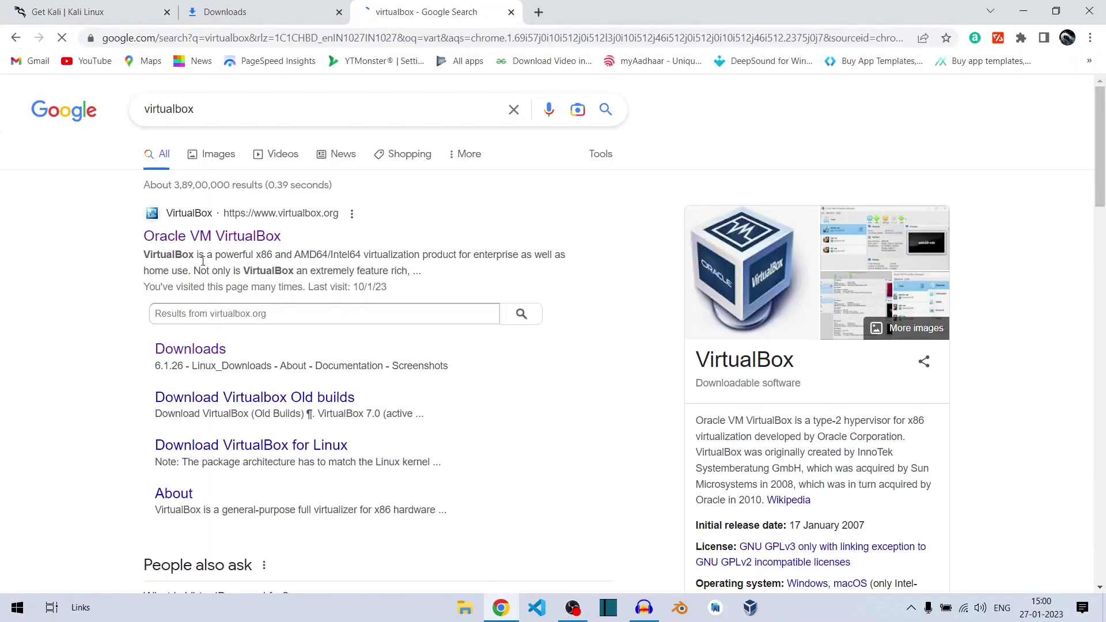
pyautogui.click(213, 243)
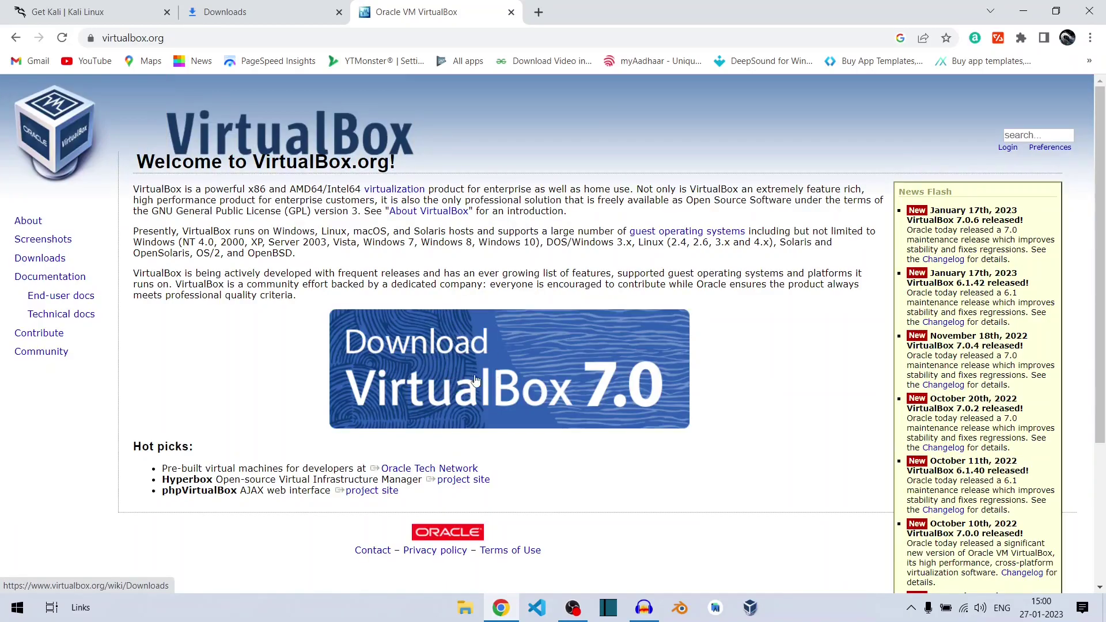
pyautogui.click(564, 398)
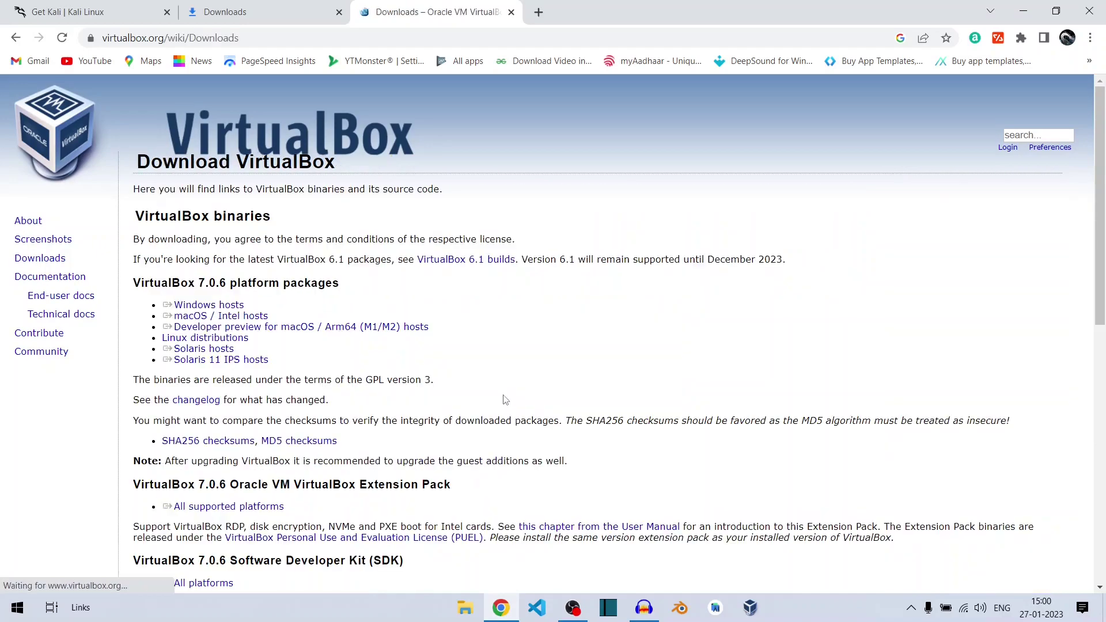
# Step: Download the VirtualBox 7.0.6 Windows hosts package and highlight the platform package lines
pyautogui.tripleClick(215, 307)
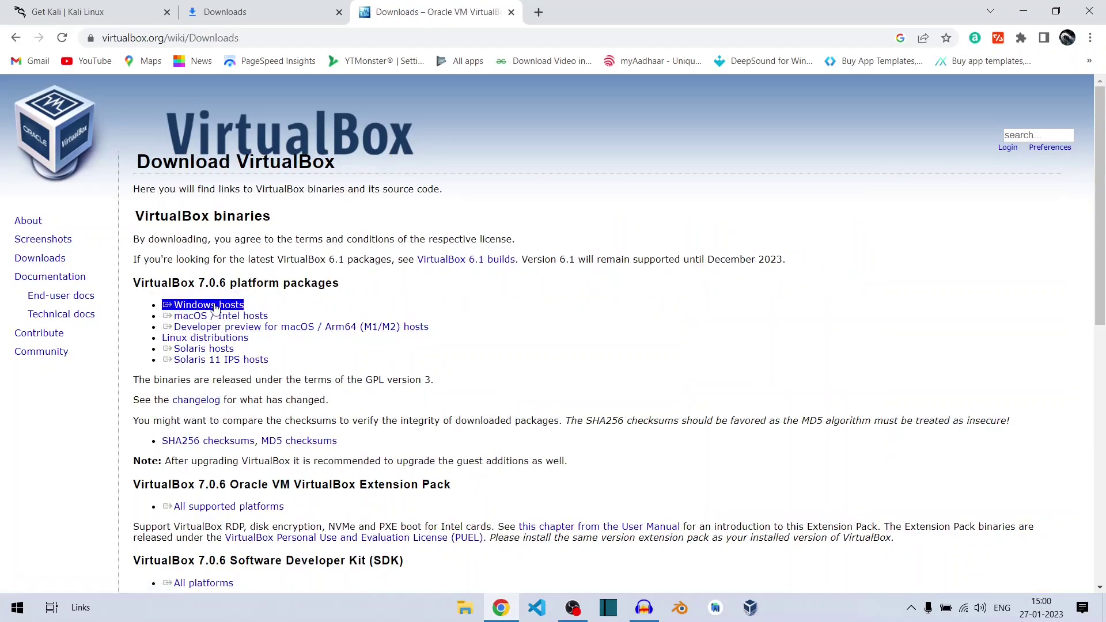
pyautogui.click(222, 309)
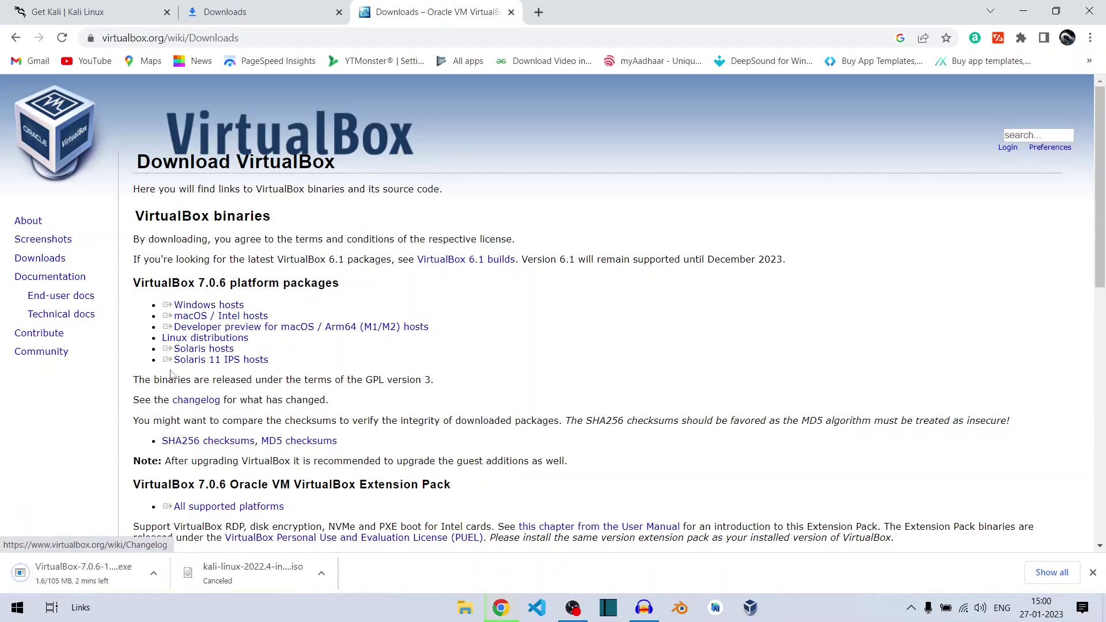
pyautogui.tripleClick(207, 306)
pyautogui.tripleClick(206, 318)
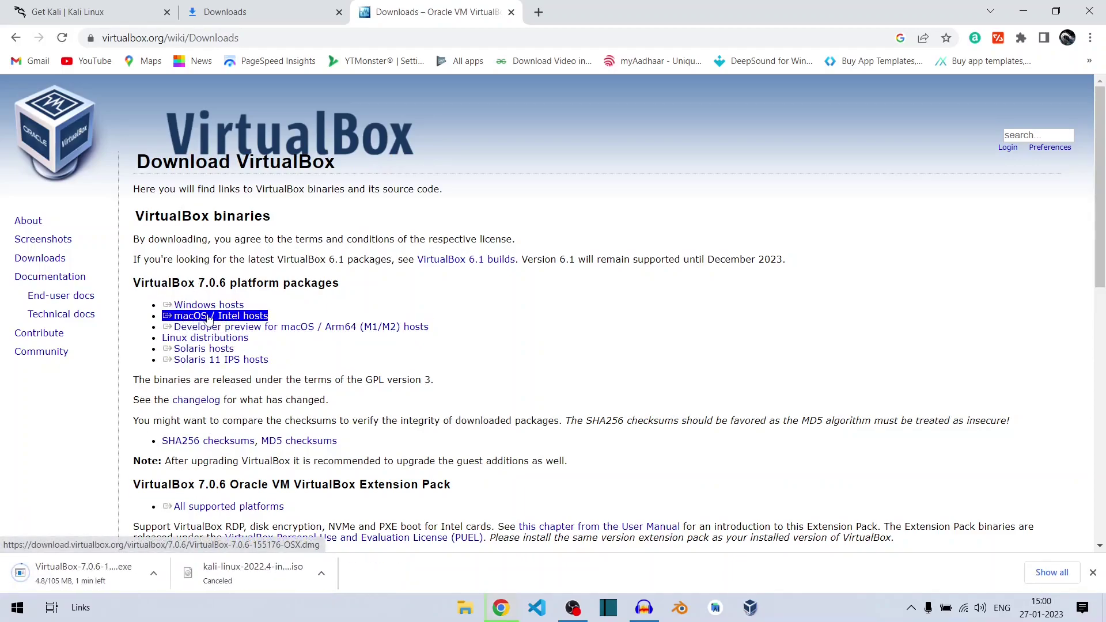
pyautogui.tripleClick(208, 327)
pyautogui.tripleClick(206, 338)
pyautogui.tripleClick(208, 328)
pyautogui.tripleClick(206, 338)
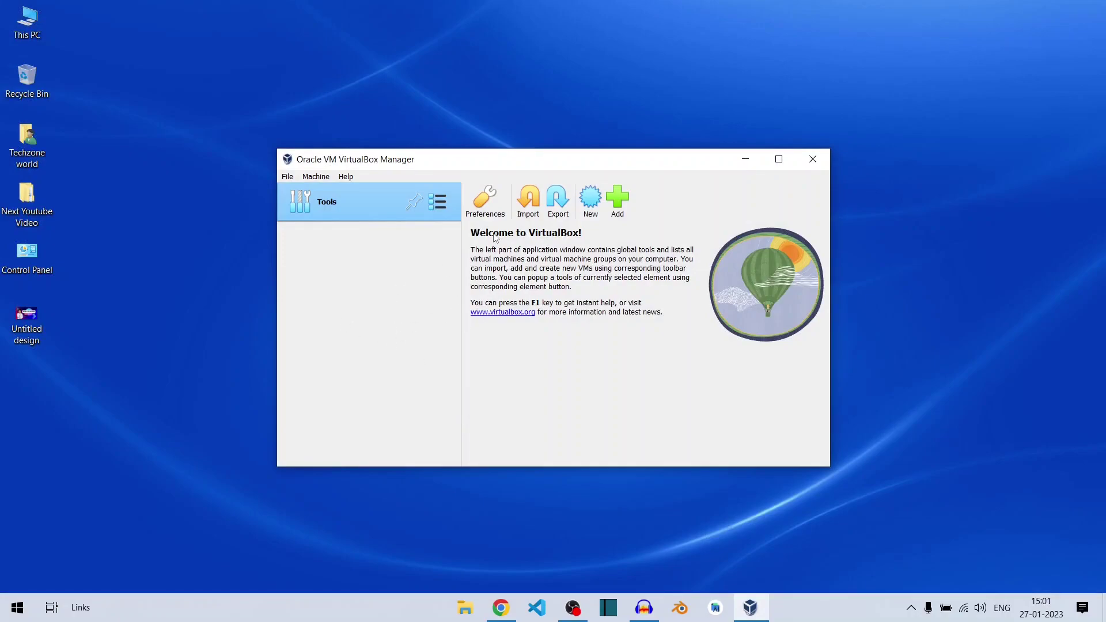
# Step: Name a new virtual machine 'kali linux', keep the default folder, and begin choosing its ISO
pyautogui.click(591, 201)
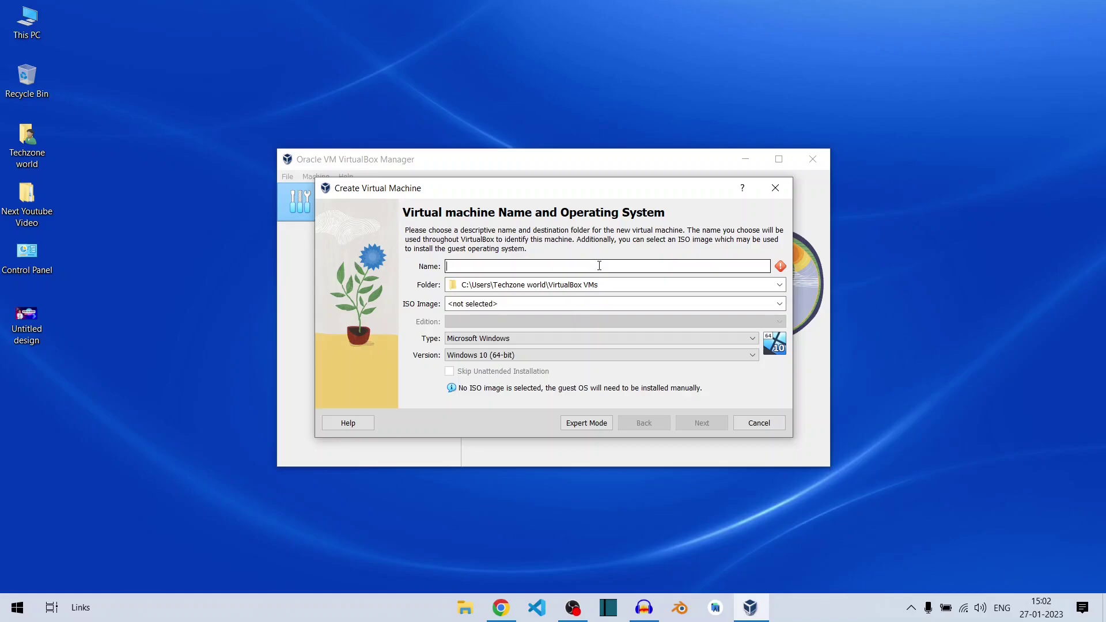
pyautogui.write('kali linux')
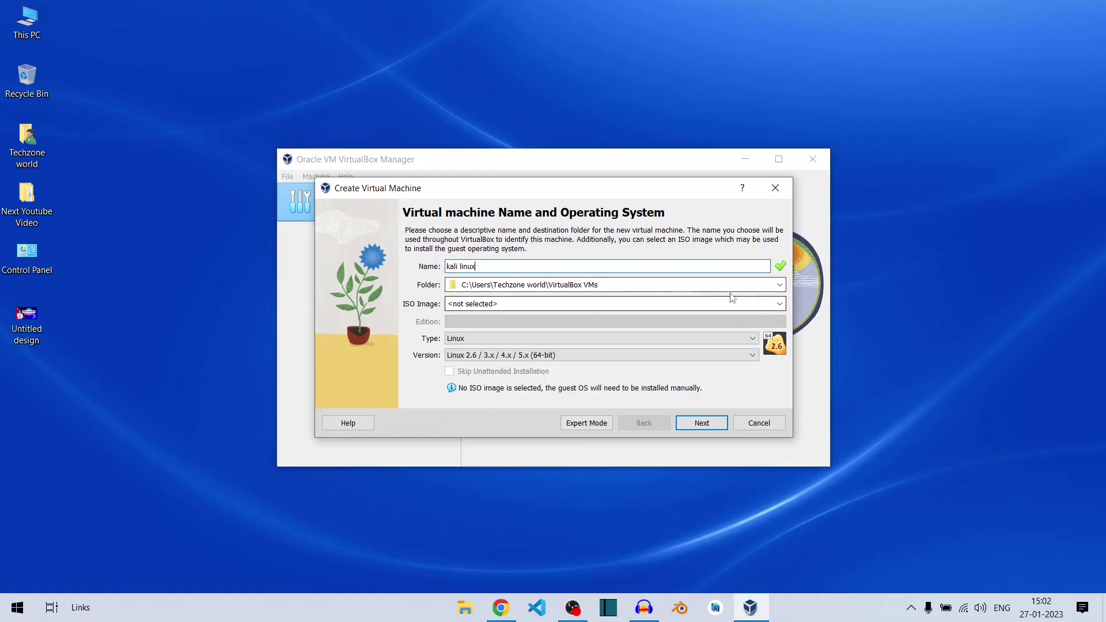
pyautogui.click(781, 285)
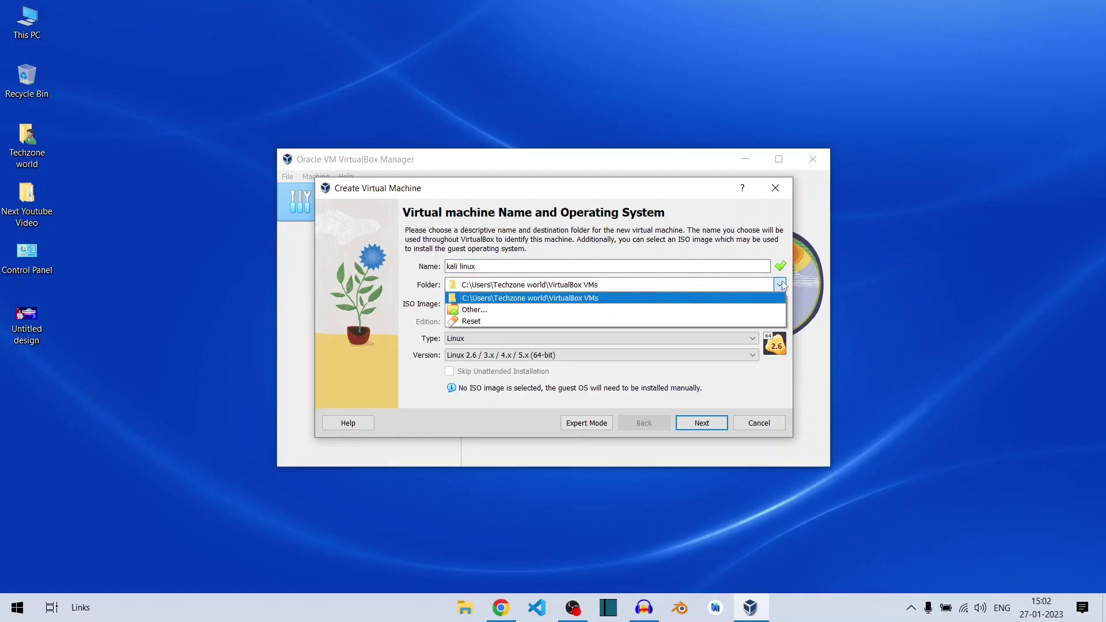
pyautogui.click(782, 282)
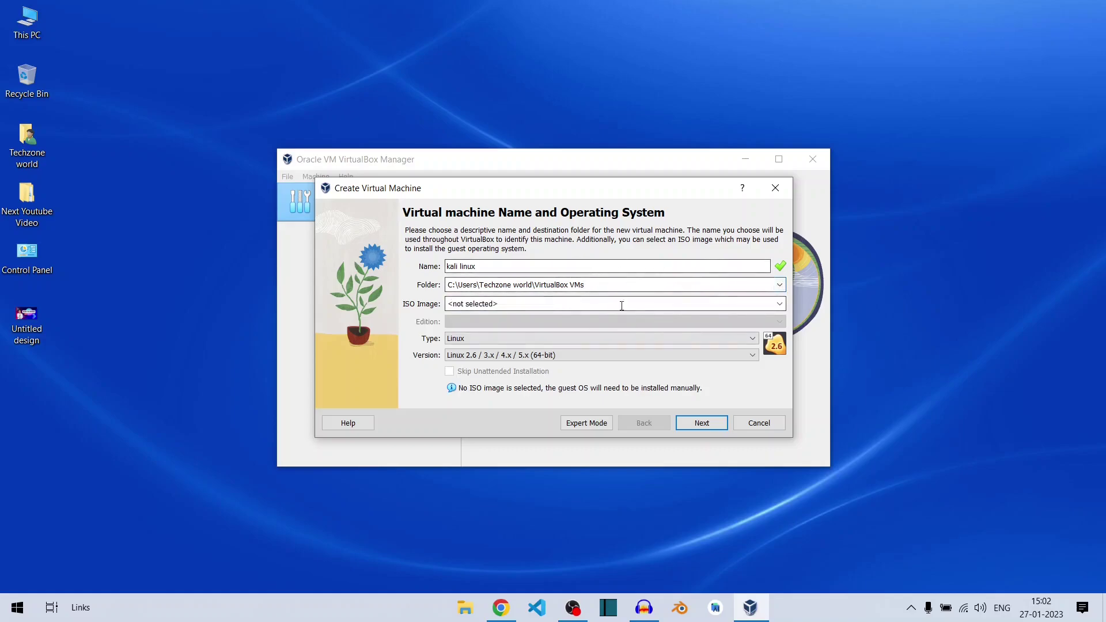
pyautogui.click(700, 304)
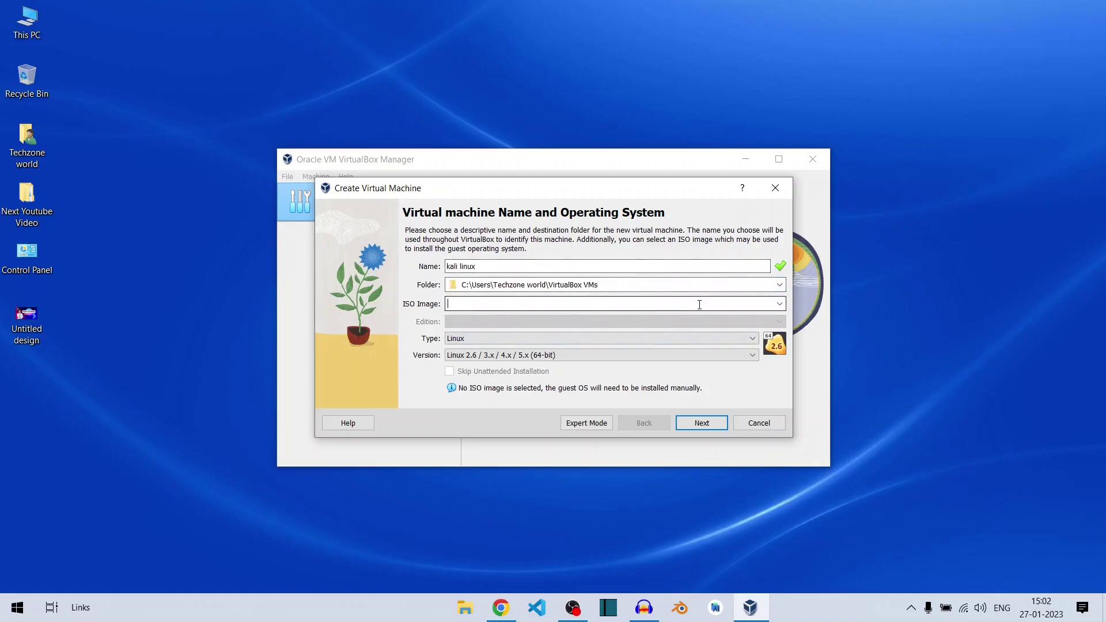
pyautogui.click(781, 303)
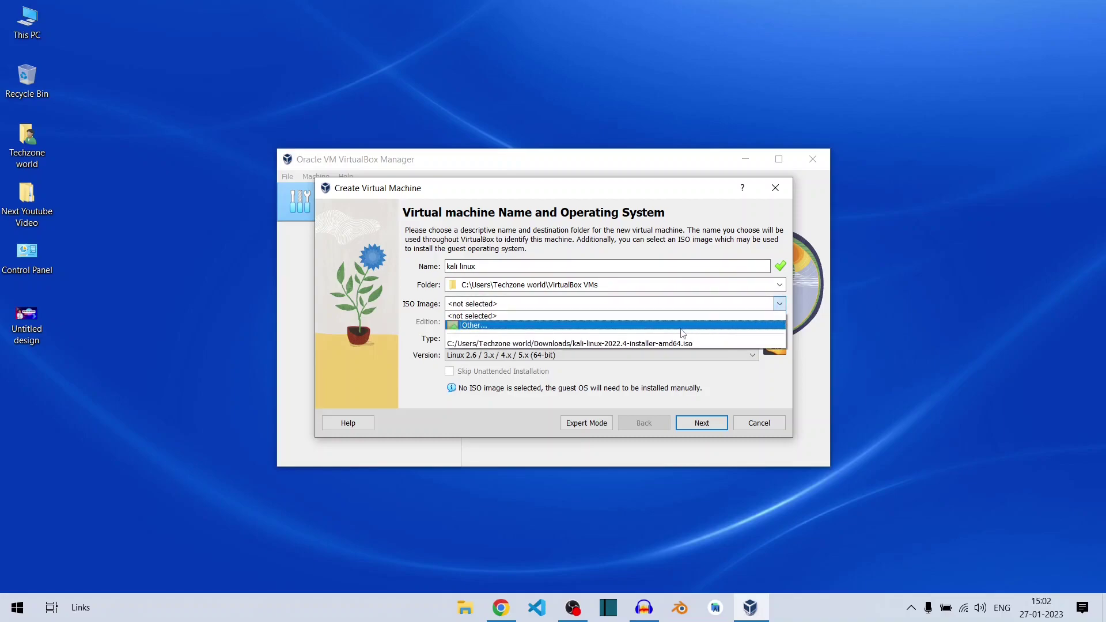
# Step: Attach kali-linux-2022.4-installer-amd64.iso from Downloads as the installation image
pyautogui.click(499, 327)
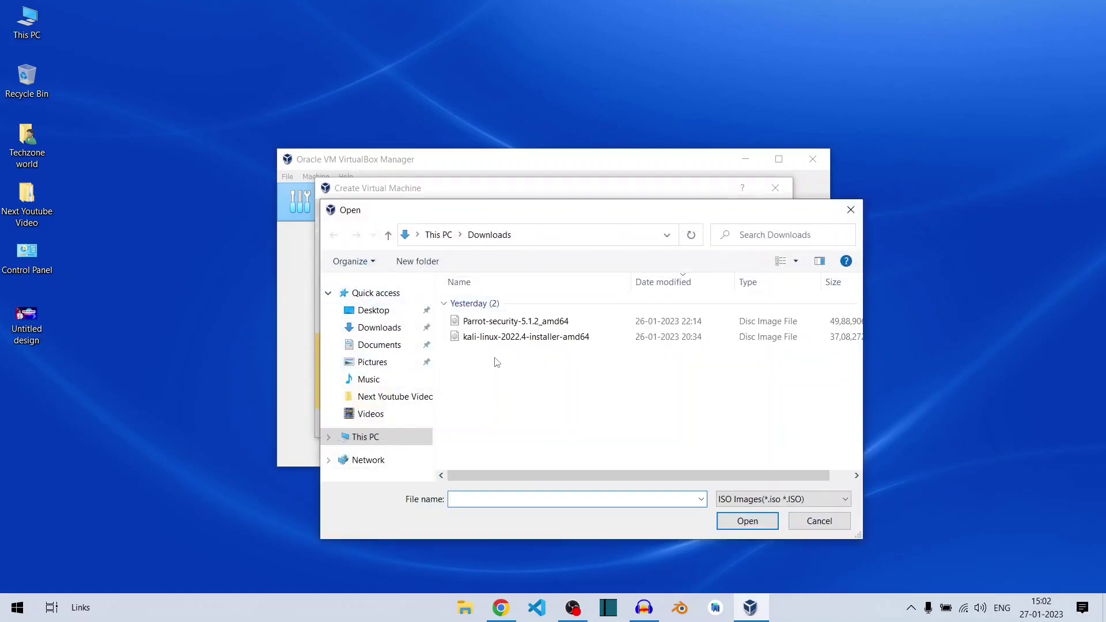
pyautogui.click(535, 338)
pyautogui.click(748, 521)
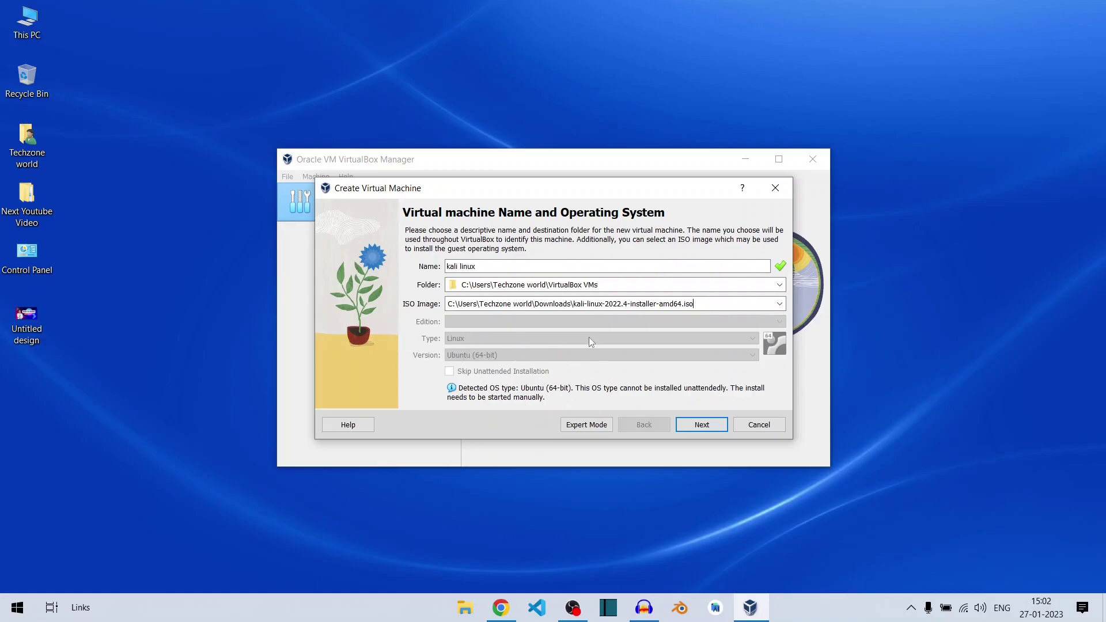
# Step: Allocate 3011 MB of base memory and 3 CPUs on the hardware page
pyautogui.click(708, 426)
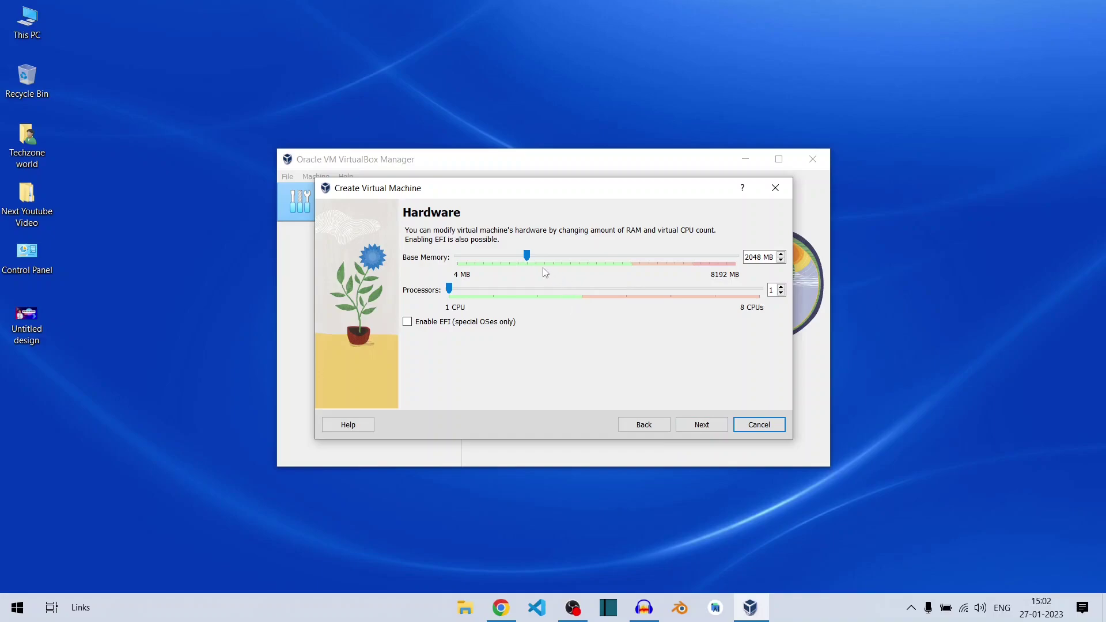
pyautogui.moveTo(530, 258); pyautogui.dragTo(561, 257)
pyautogui.click(541, 289)
pyautogui.click(541, 288)
# Step: Set the virtual hard disk to 31.37 GB and review the wizard's Summary page
pyautogui.click(698, 427)
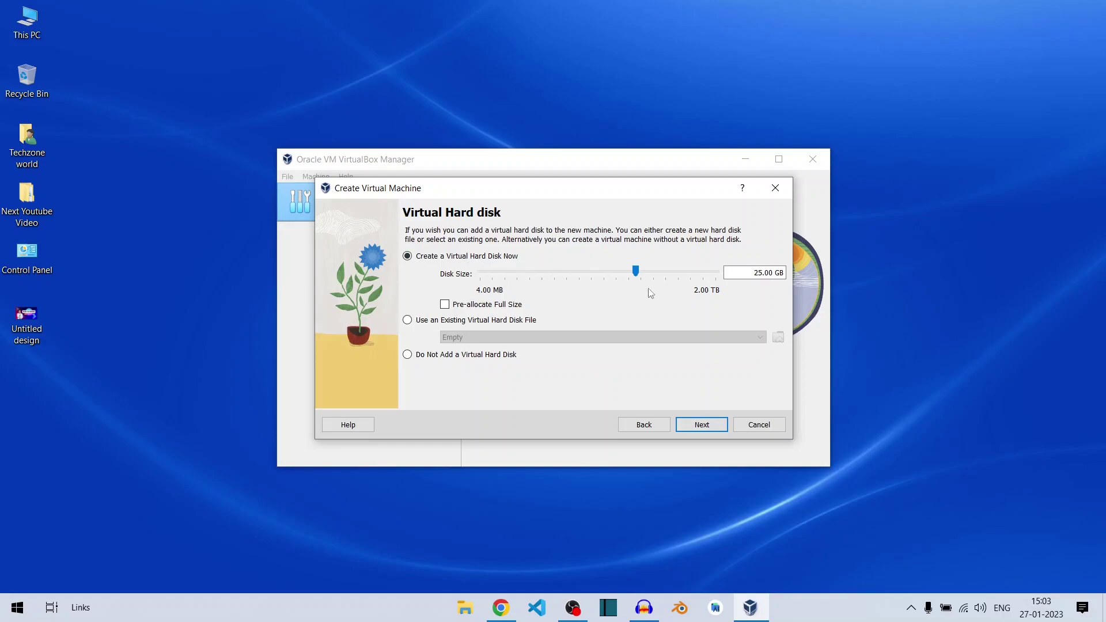
pyautogui.moveTo(637, 273); pyautogui.dragTo(637, 275)
pyautogui.click(702, 425)
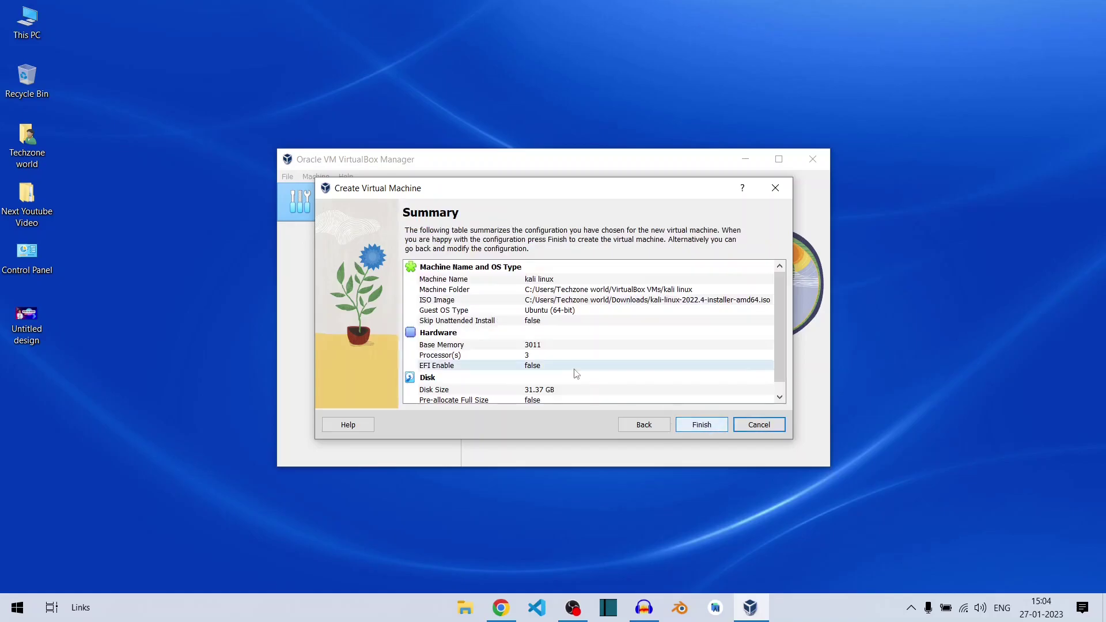
pyautogui.scroll(-1, 647, 341)
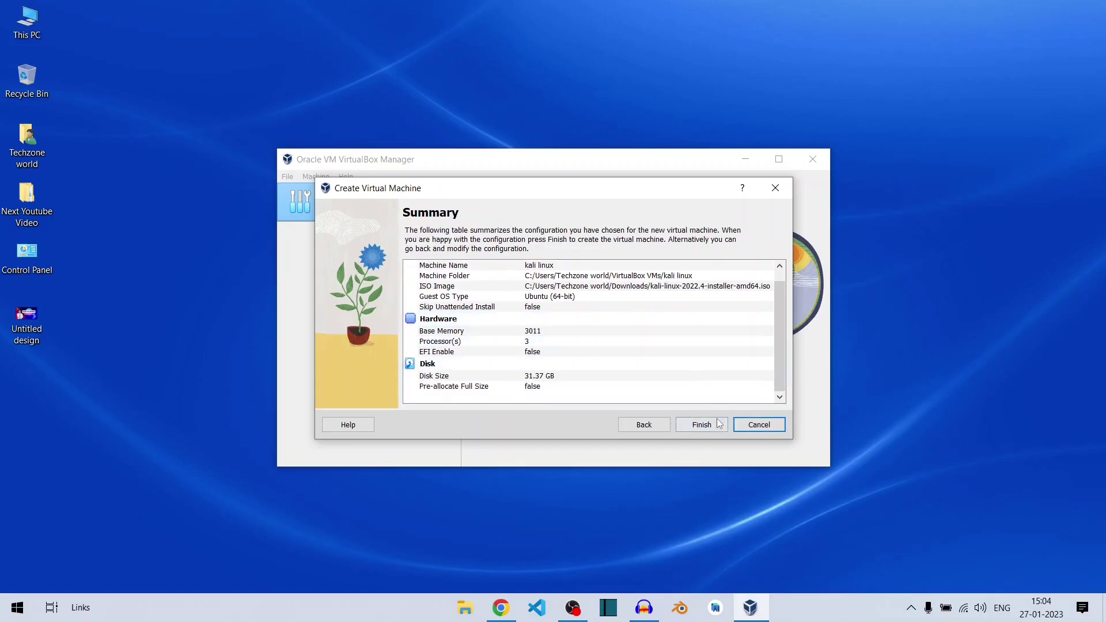
pyautogui.scroll(1, 617, 368)
pyautogui.scroll(-1, 617, 367)
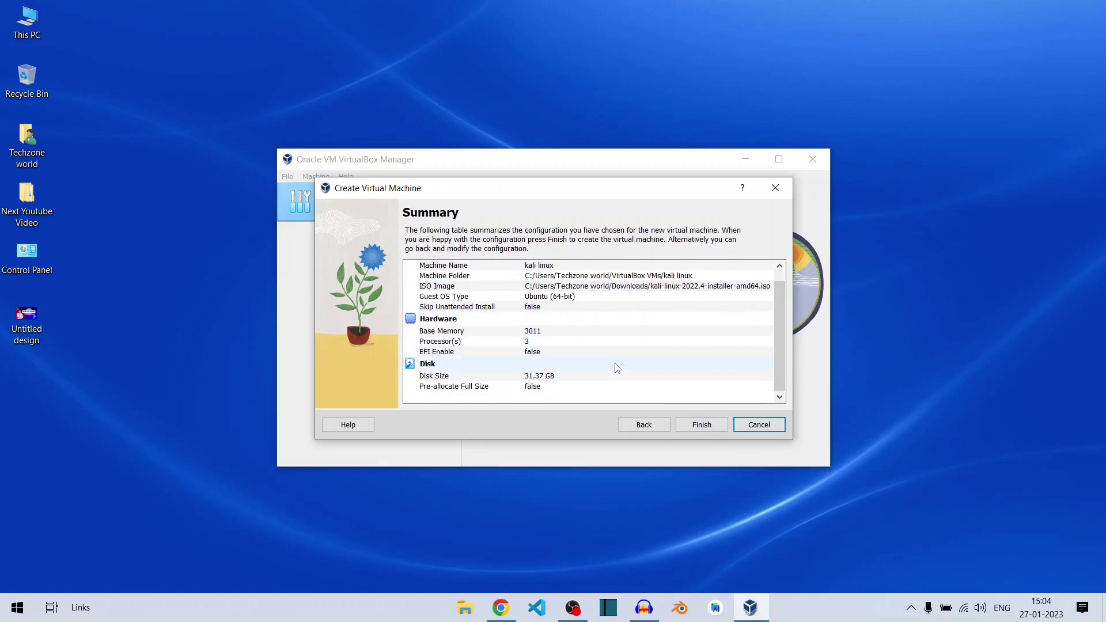
# Step: Finish creating the VM and set Shared Clipboard and Drag'n'Drop to Bidirectional
pyautogui.click(700, 428)
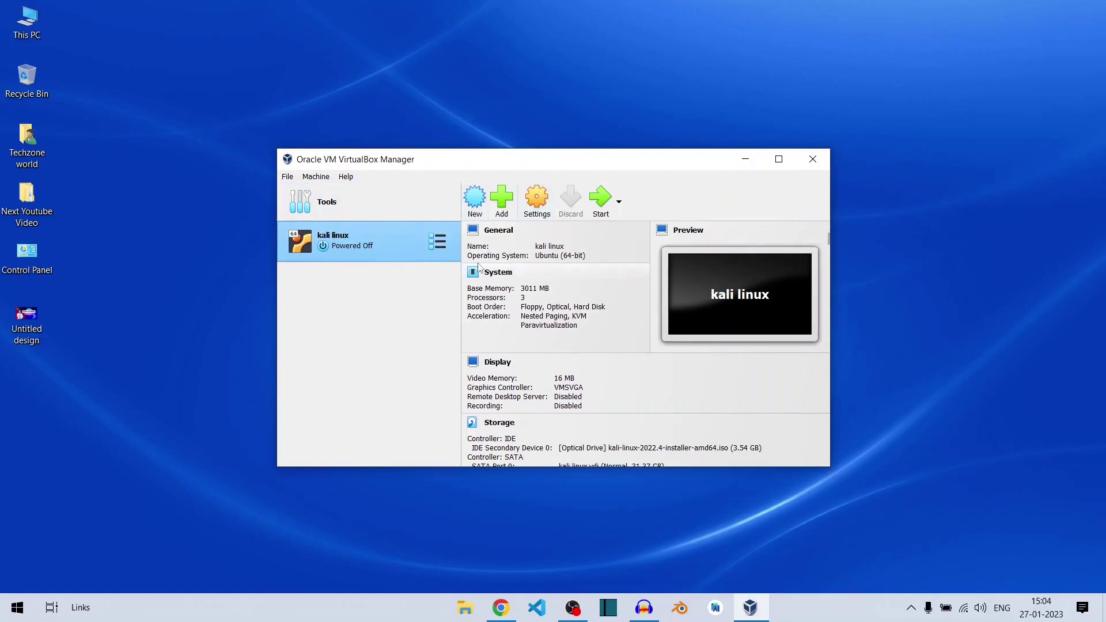
pyautogui.click(537, 202)
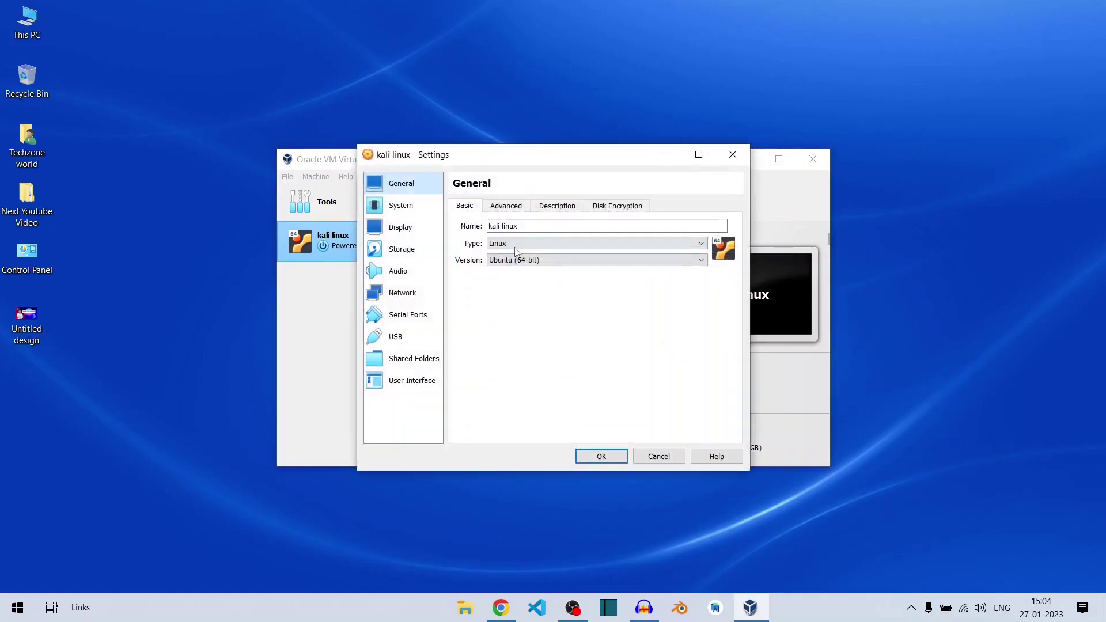
pyautogui.click(520, 208)
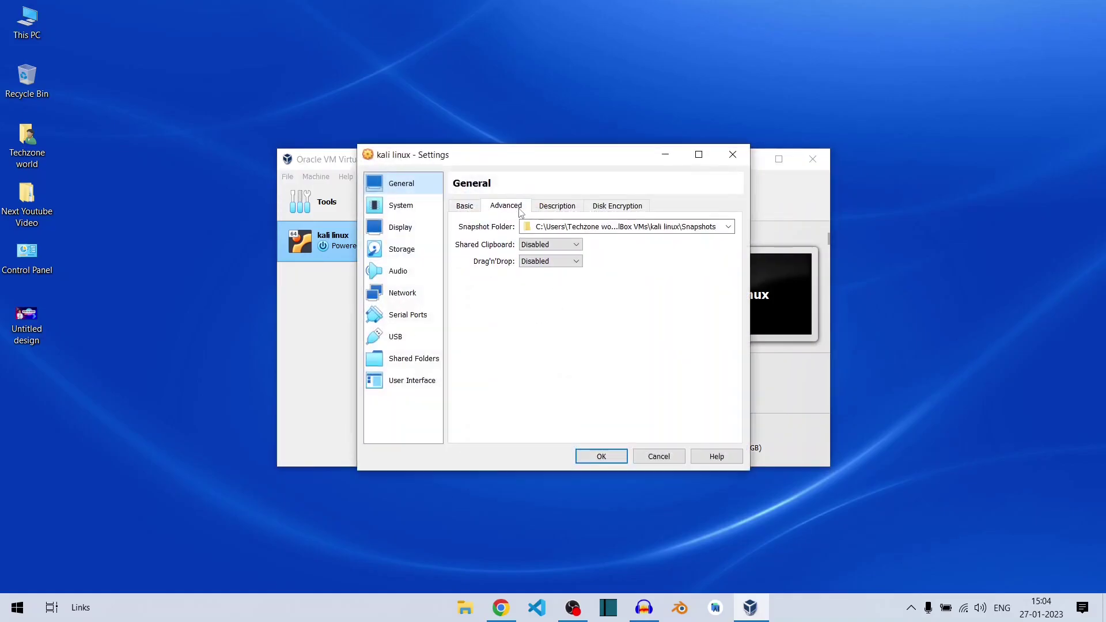
pyautogui.click(565, 248)
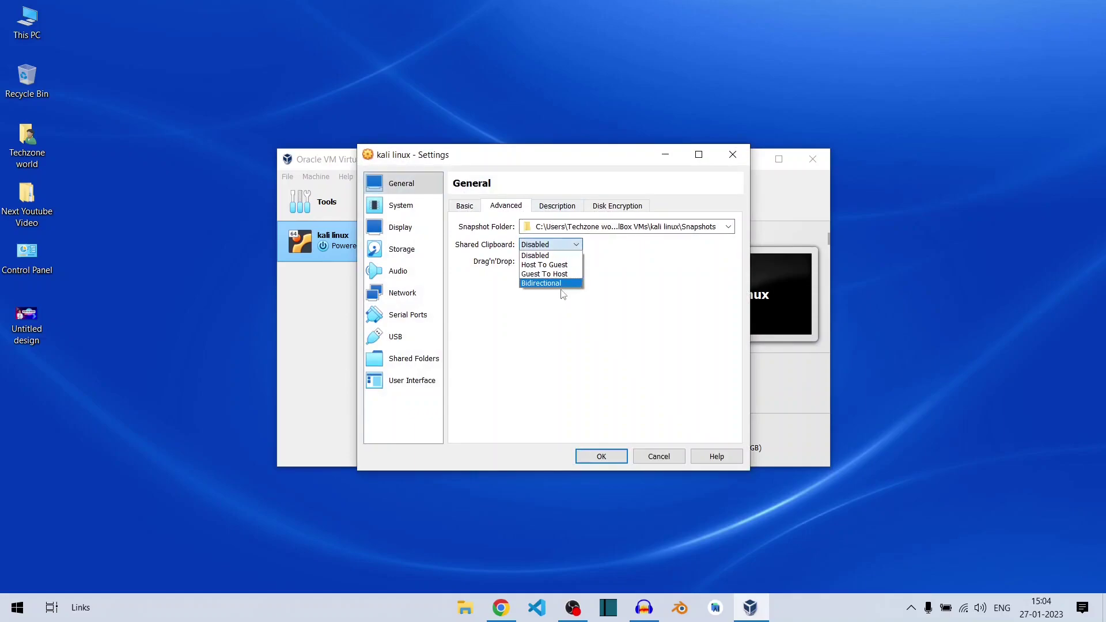
pyautogui.click(553, 283)
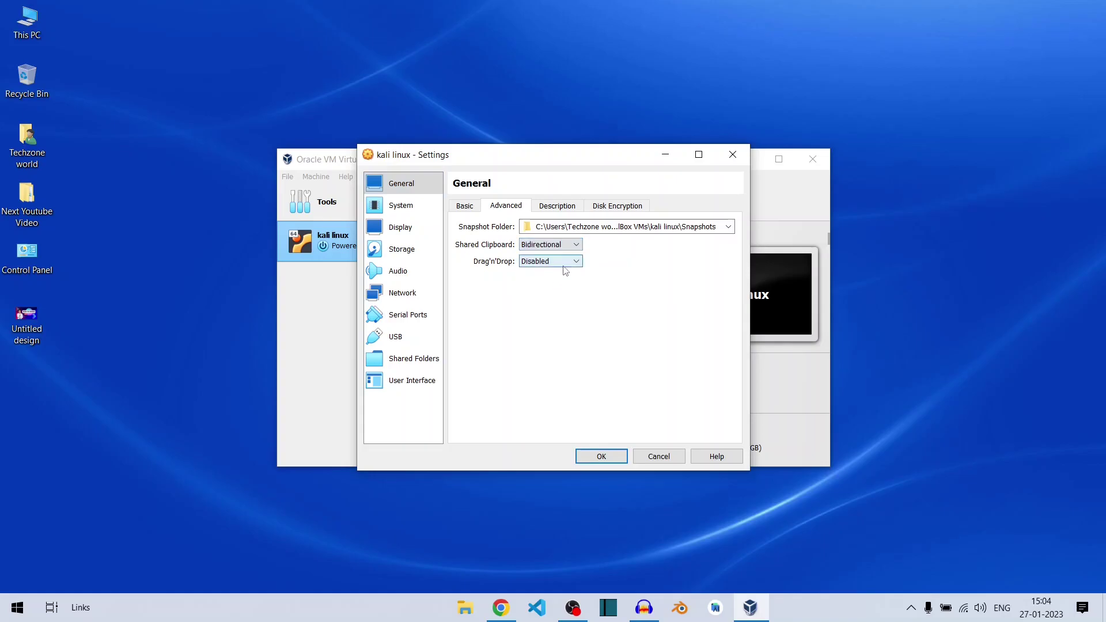
pyautogui.click(563, 263)
pyautogui.click(565, 300)
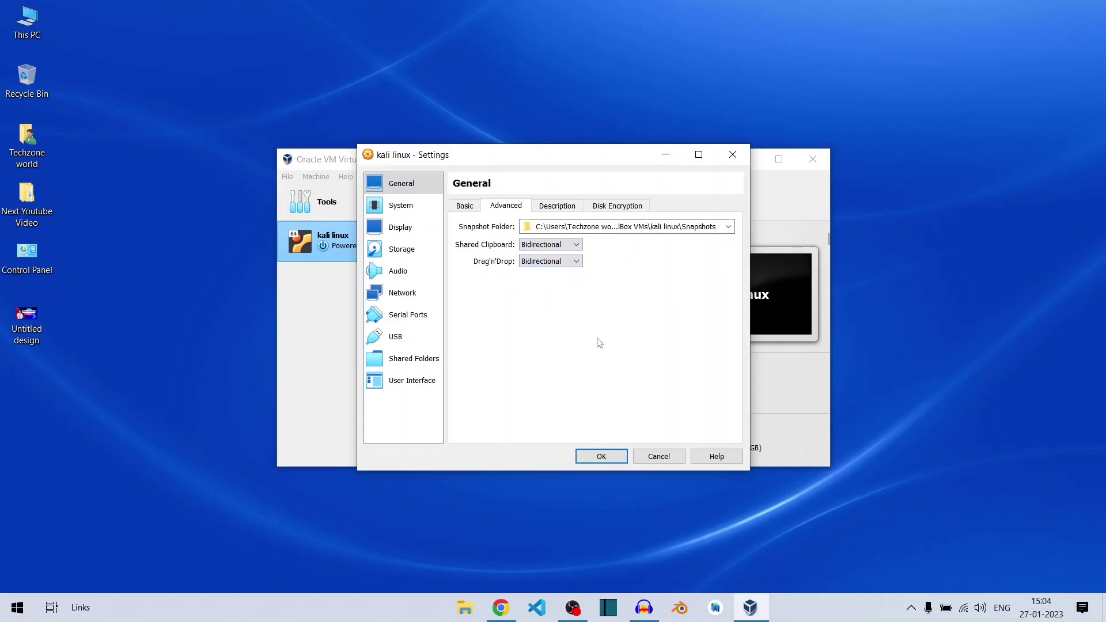
pyautogui.click(602, 456)
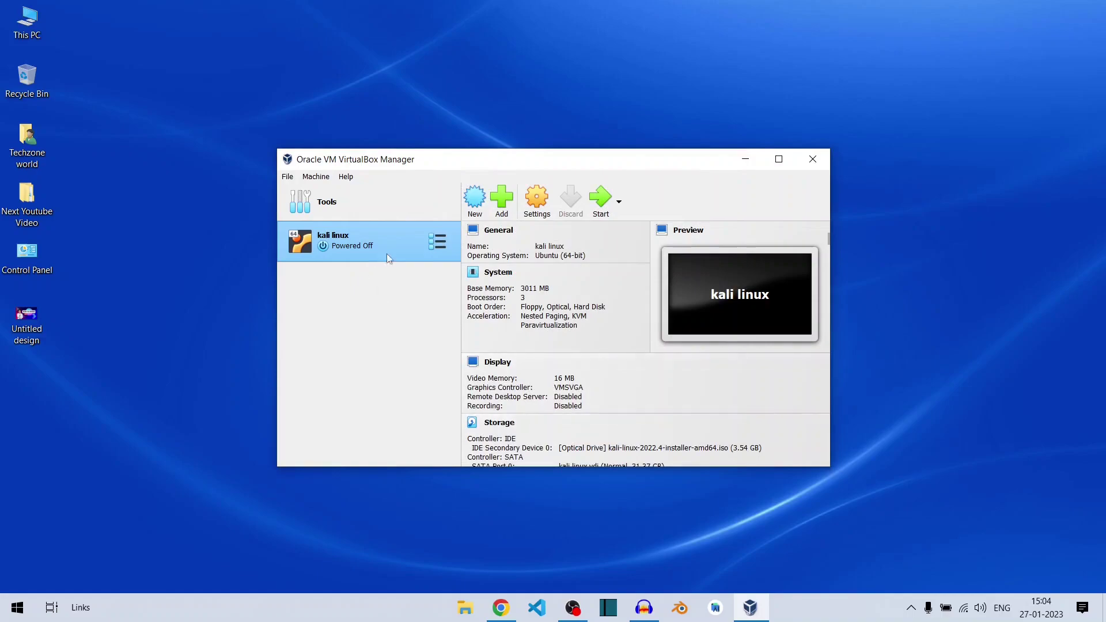
# Step: Normal-start the kali linux VM and launch Graphical install from the Kali boot menu
pyautogui.click(619, 203)
pyautogui.click(621, 228)
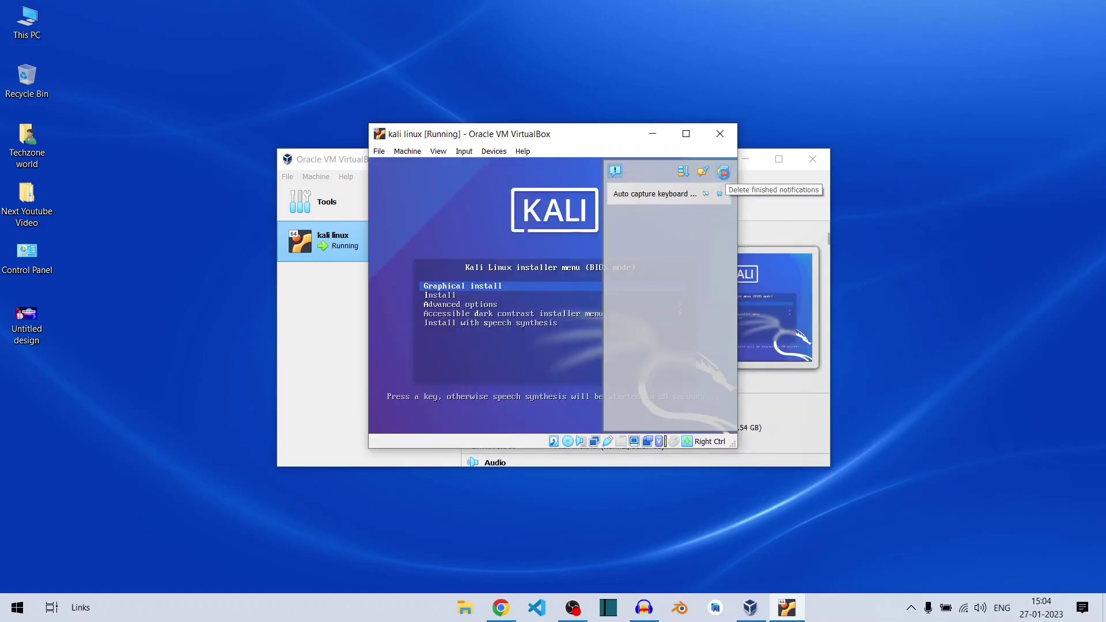
pyautogui.click(723, 172)
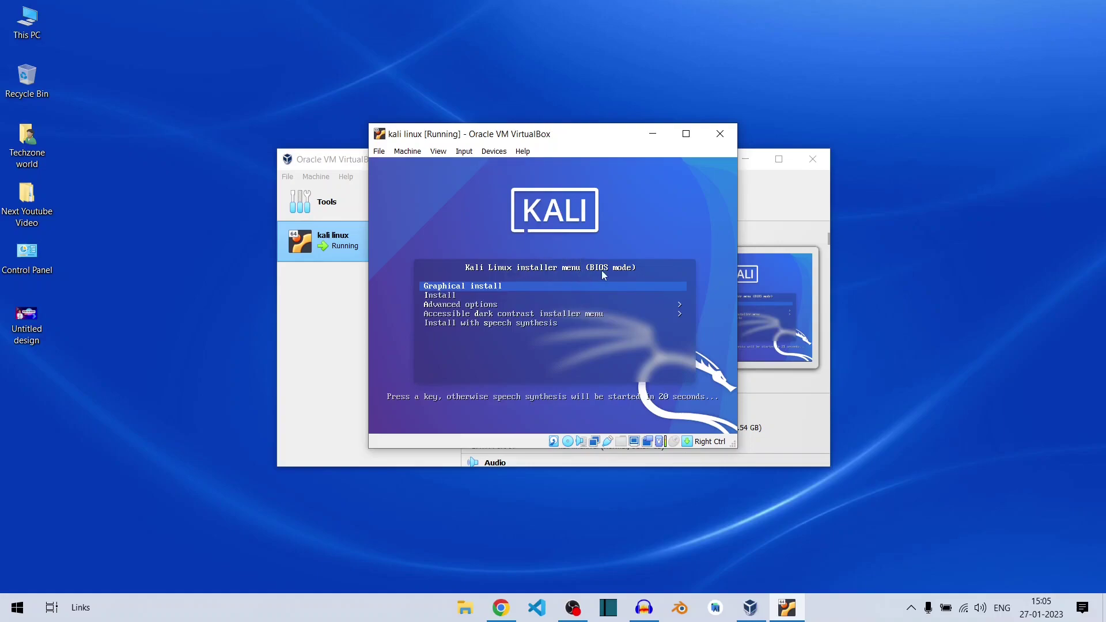
pyautogui.press('Down')
pyautogui.press('Up')
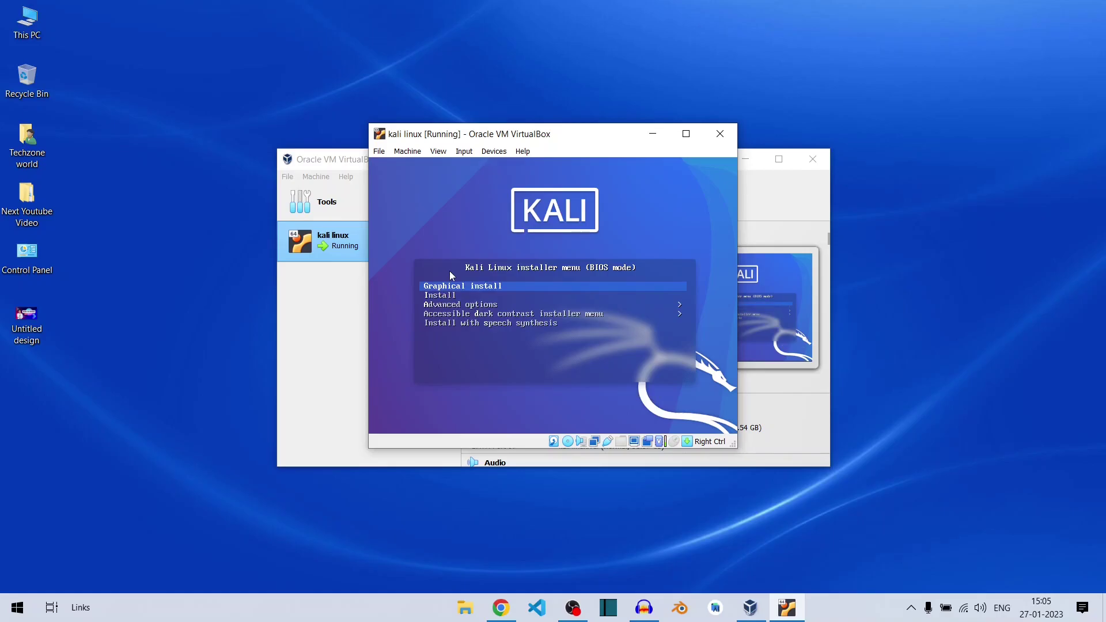
pyautogui.press('Return')
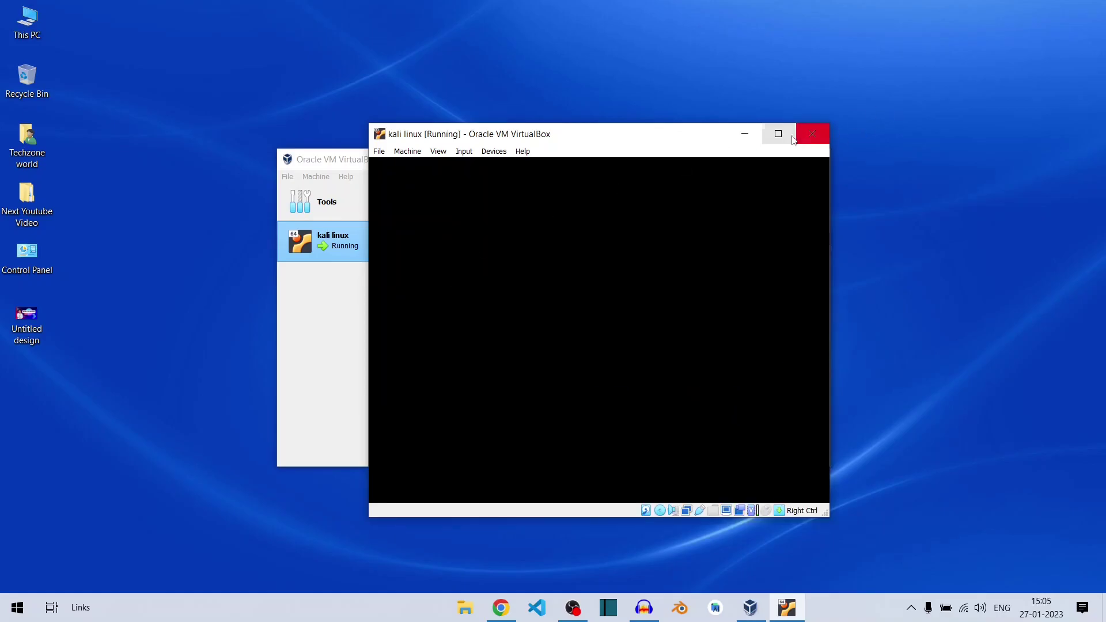
# Step: Maximize the VM window and accept English as the language and United States as the location
pyautogui.click(778, 133)
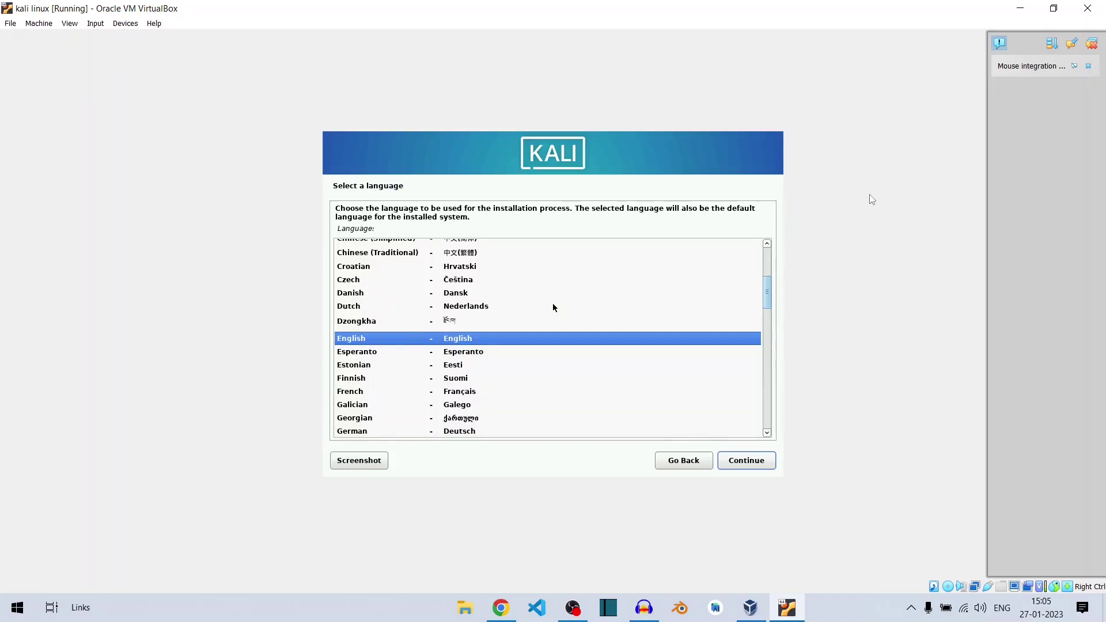
pyautogui.press('Return')
pyautogui.press('Return')
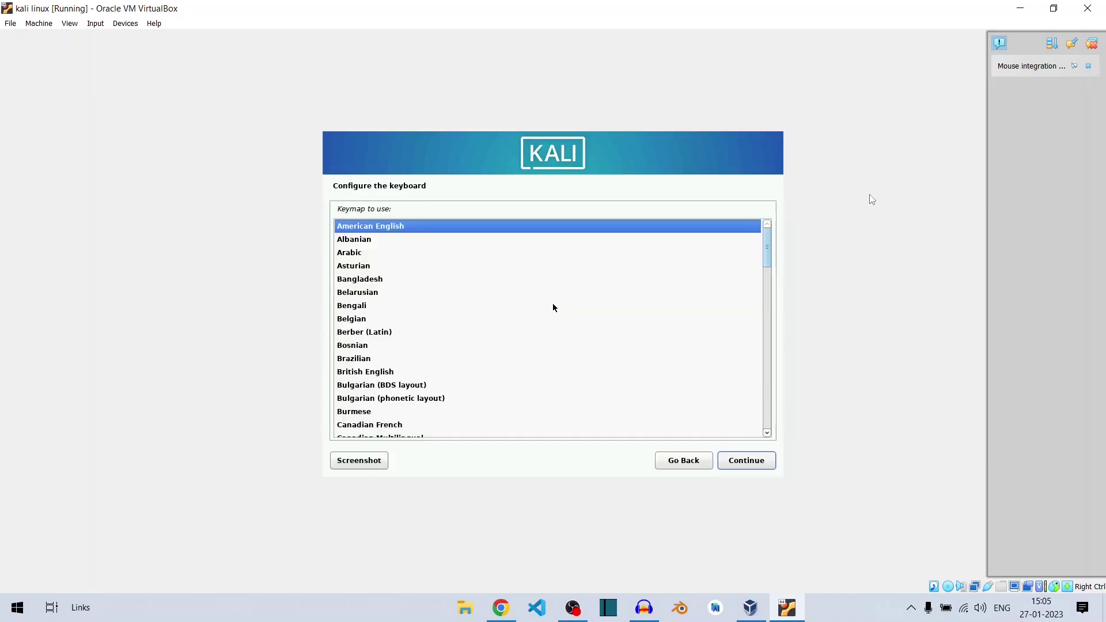
pyautogui.press('Return')
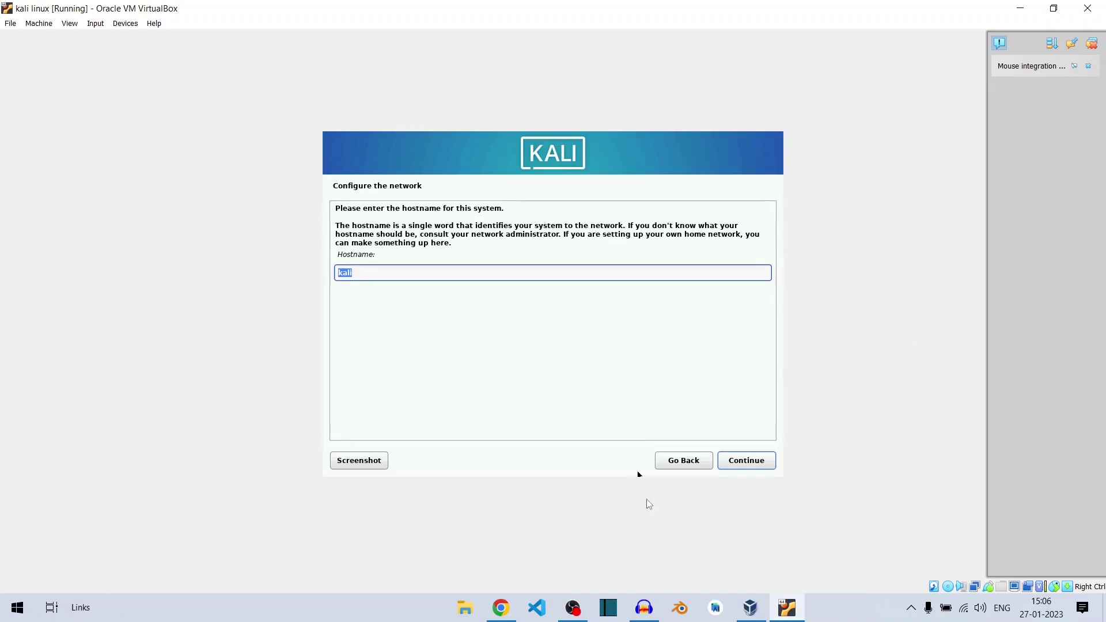
# Step: Keep 'kali' as the hostname and get past the domain name page
pyautogui.click(735, 462)
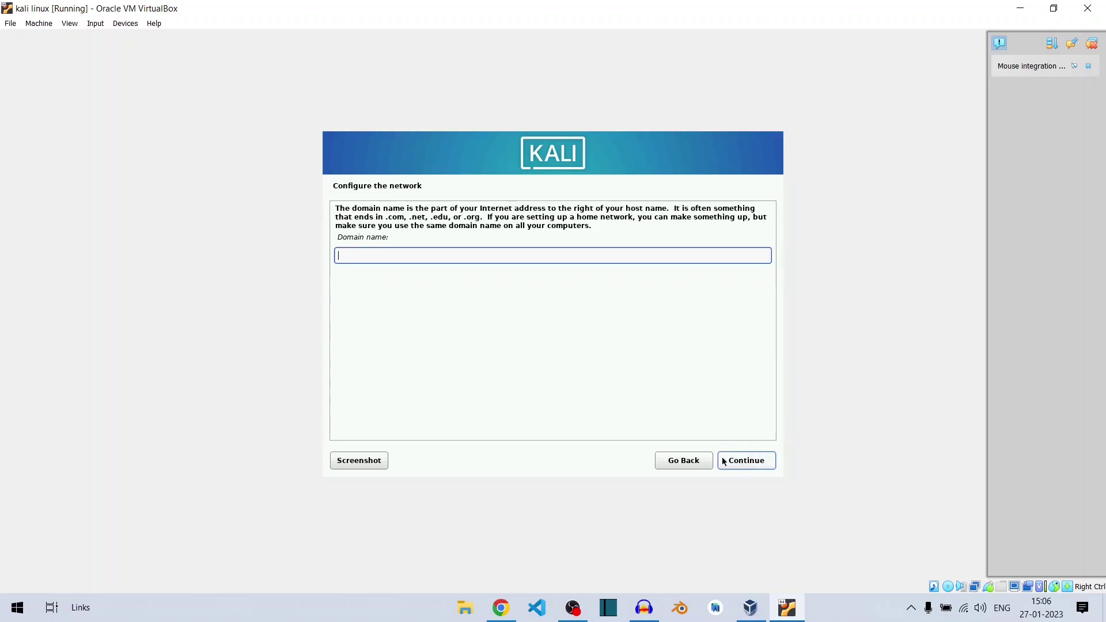
pyautogui.write('kali')
pyautogui.click(752, 468)
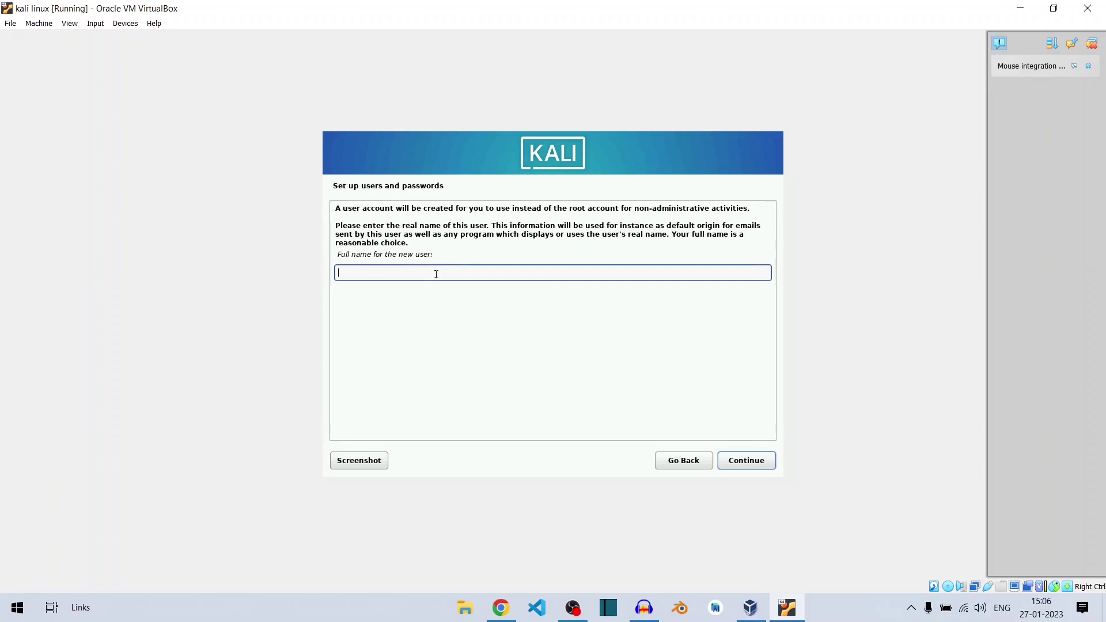
# Step: Enter the new user's full name and accept the suggested username
pyautogui.write('TechZoneWorld')
pyautogui.click(746, 462)
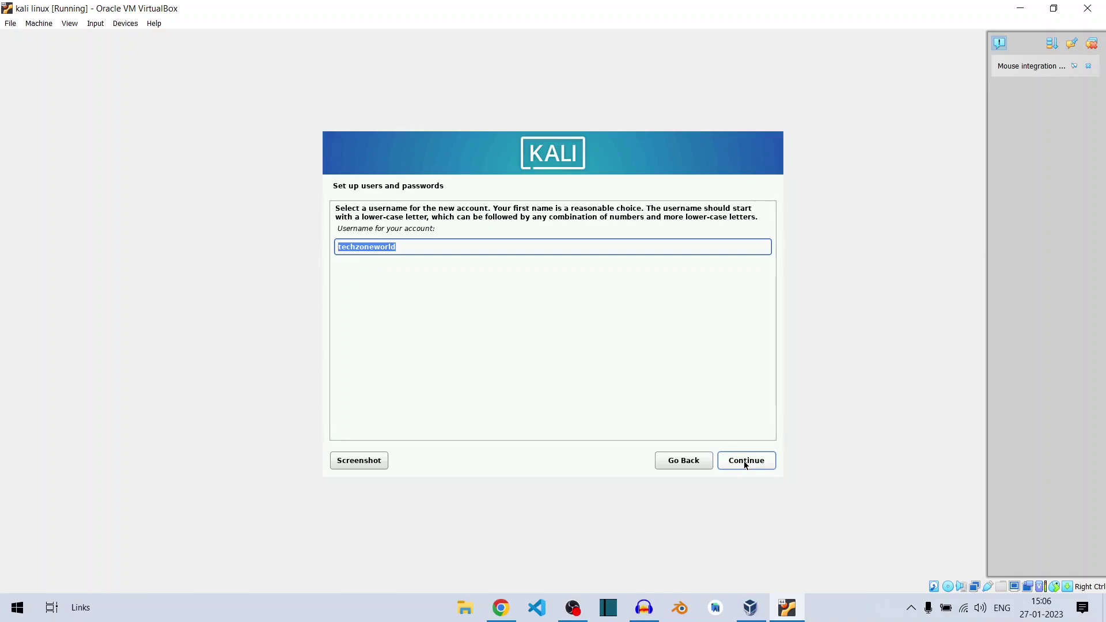
pyautogui.click(746, 465)
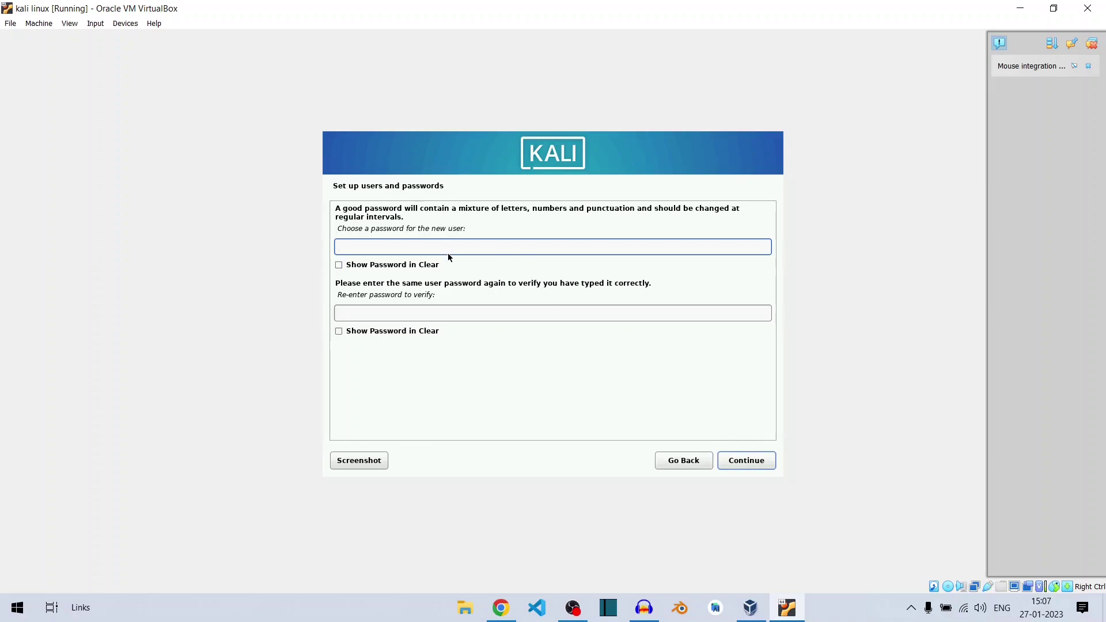
# Step: Enter the user password in both fields and choose Eastern as the time zone
pyautogui.write('kali')
pyautogui.press('Tab')
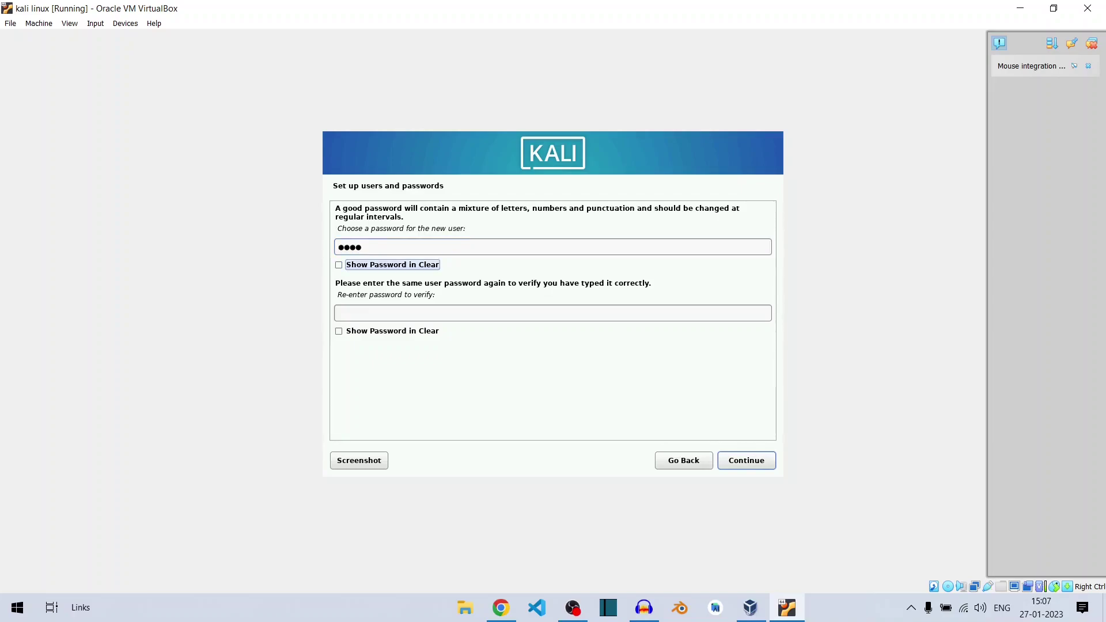
pyautogui.press('Tab')
pyautogui.write('kali')
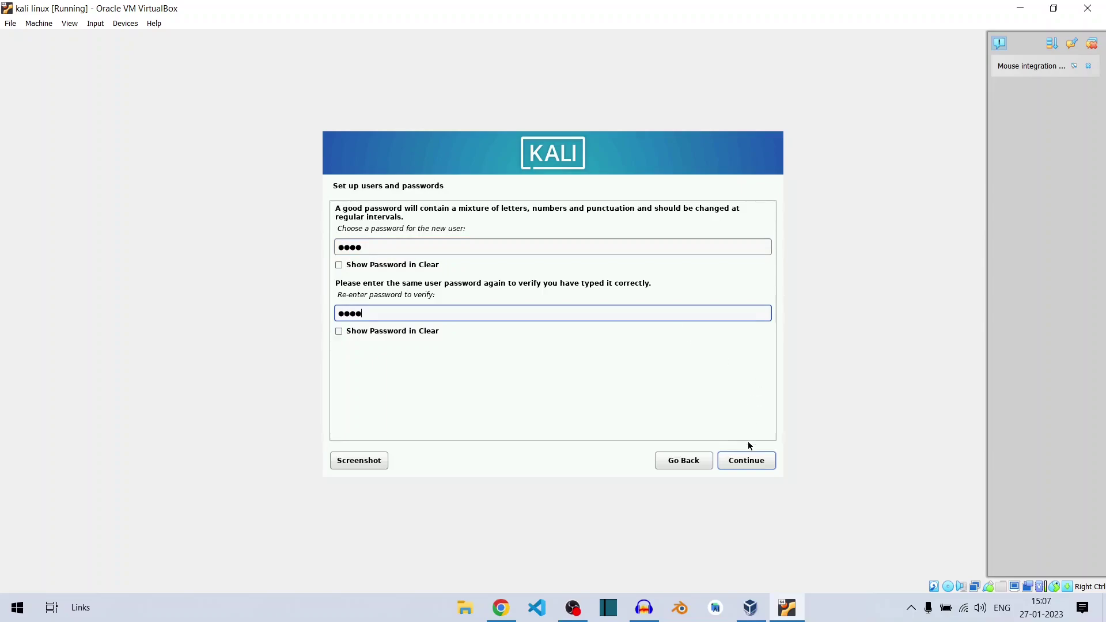
pyautogui.click(750, 461)
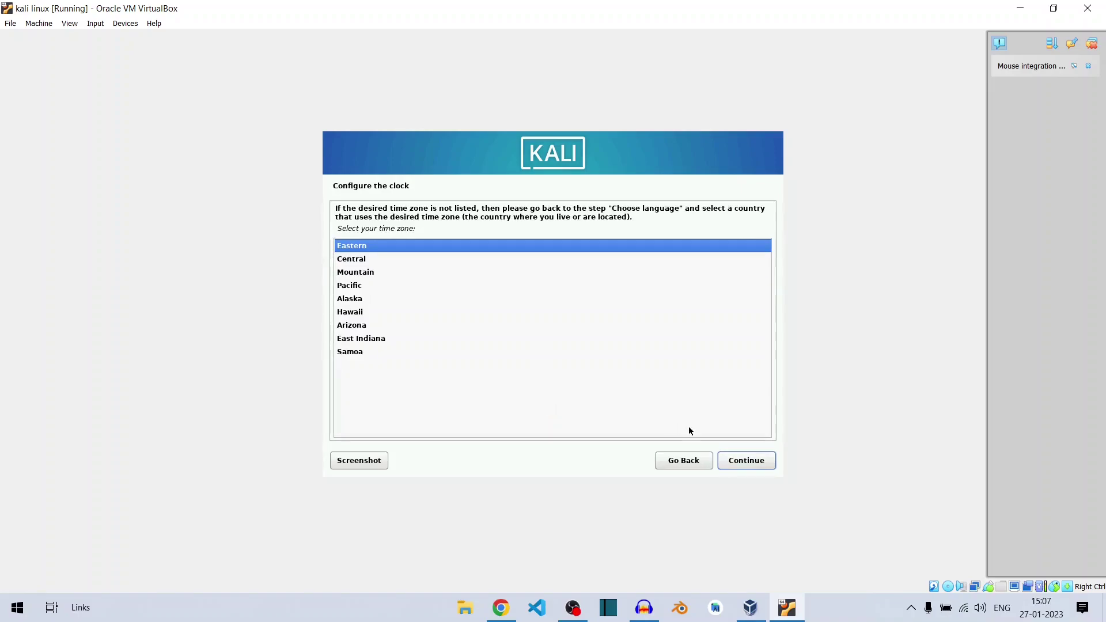
pyautogui.click(742, 465)
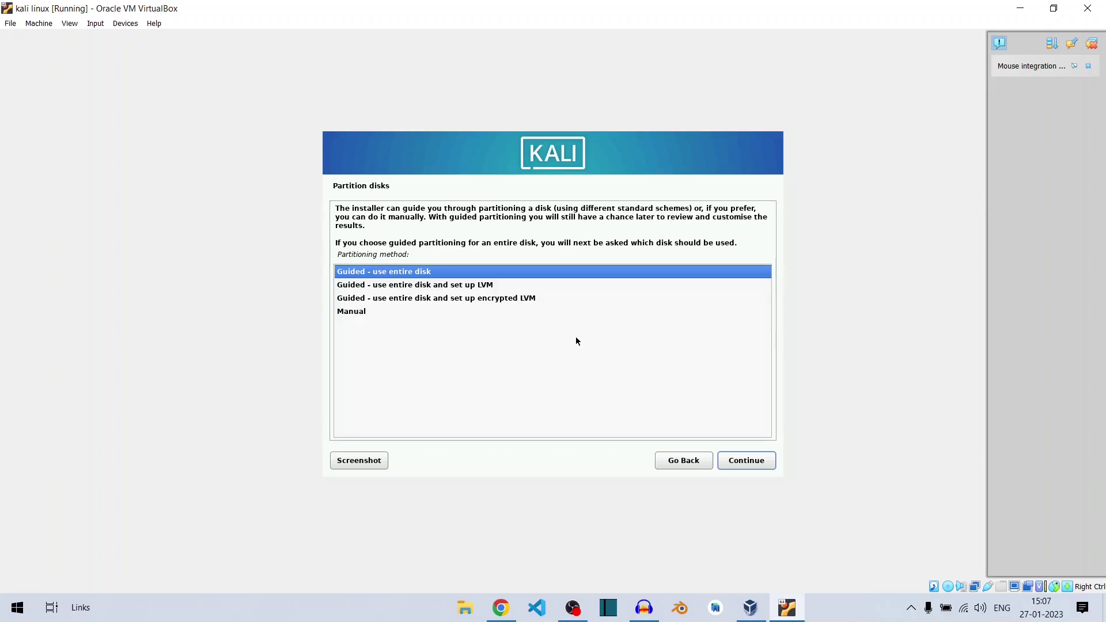
# Step: Partition the 33.7 GB disk with guided entire-disk mode, all files in one partition
pyautogui.click(758, 458)
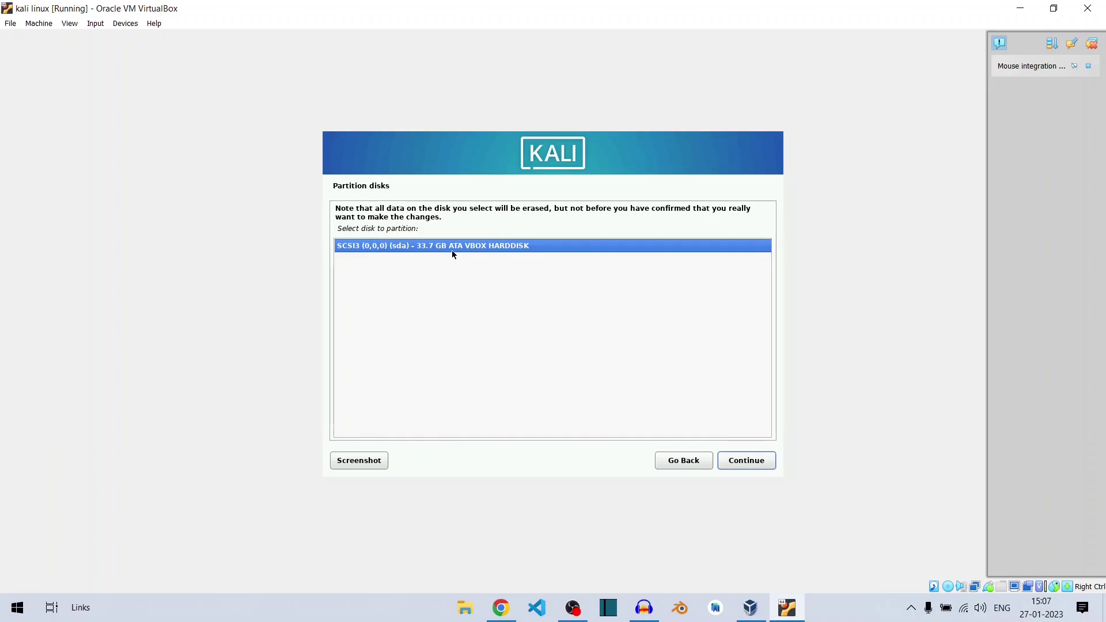
pyautogui.click(746, 460)
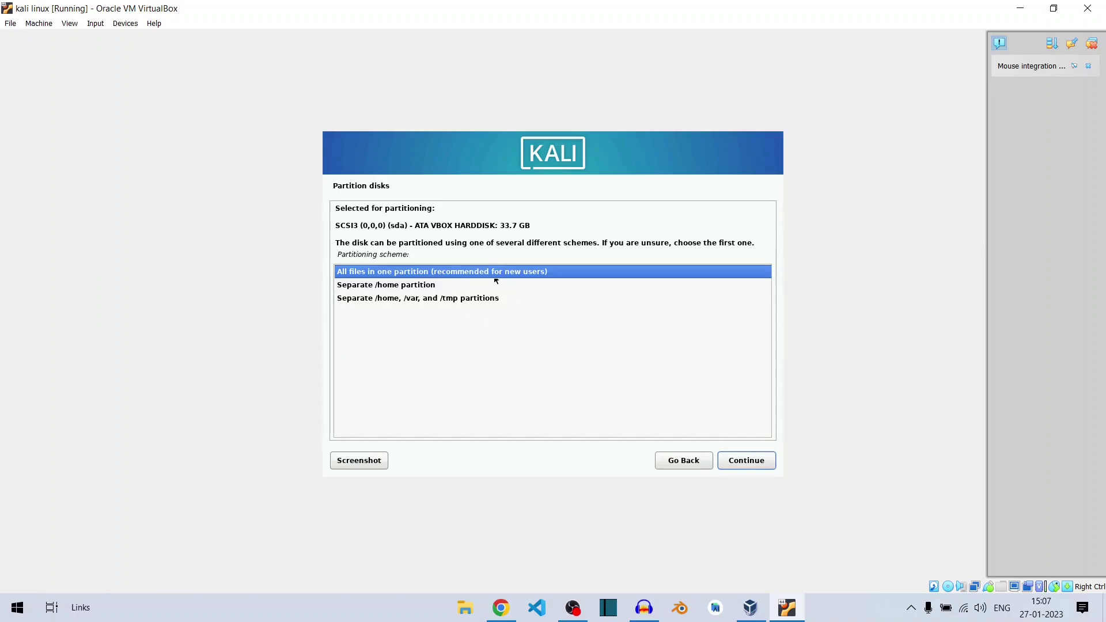
pyautogui.click(759, 466)
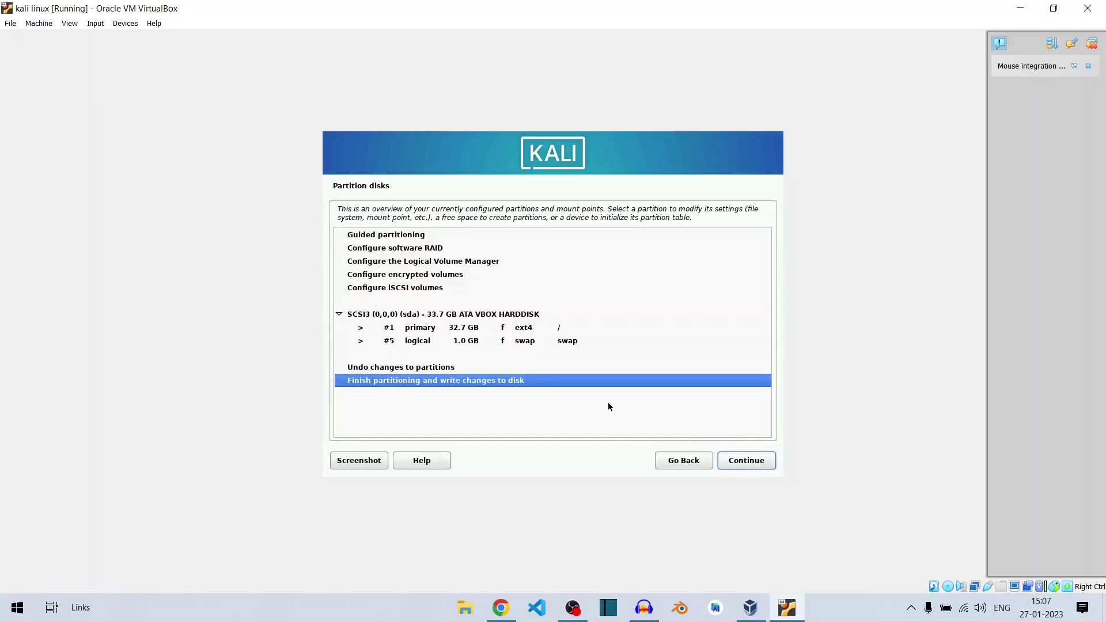
pyautogui.click(762, 466)
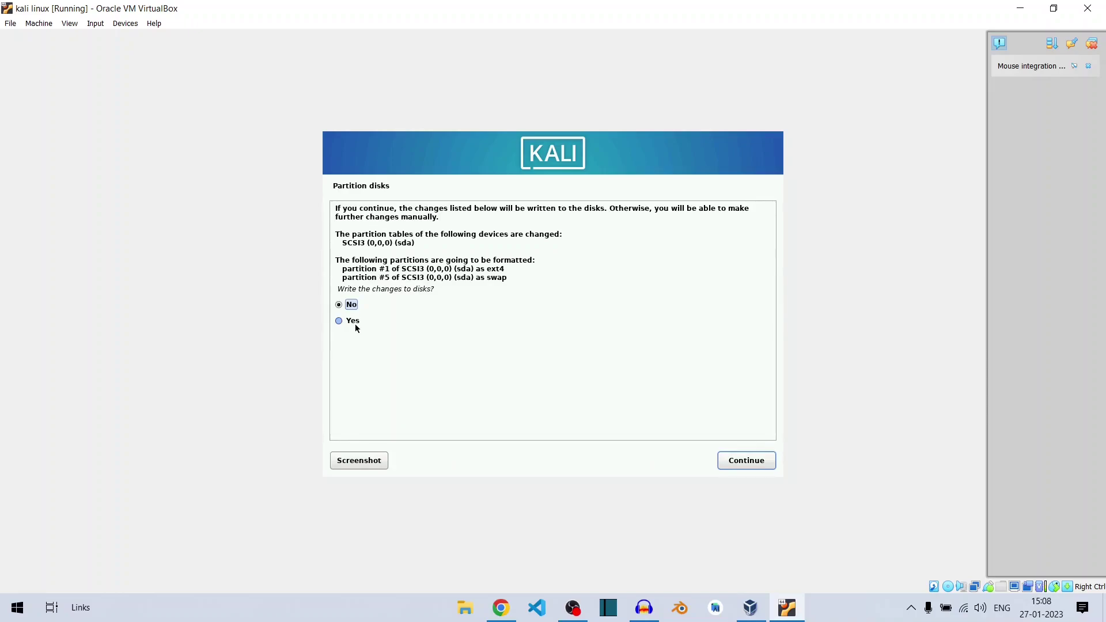
# Step: Confirm writing the partition changes to disk so the installation proceeds
pyautogui.click(739, 471)
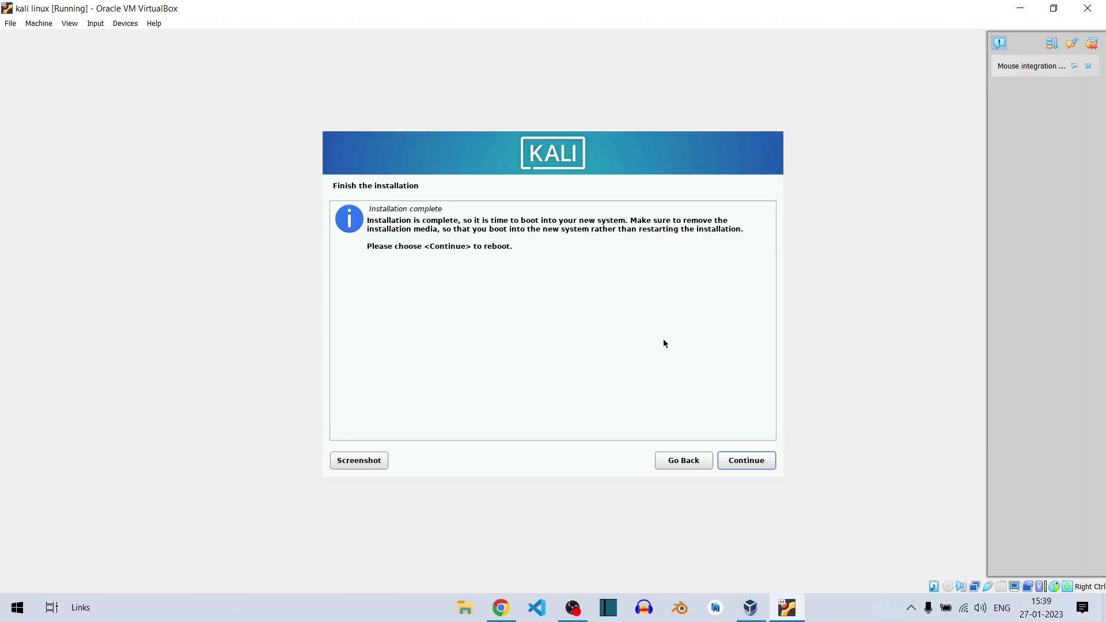
# Step: Accept the Installation complete notice to finish and reboot
pyautogui.click(745, 460)
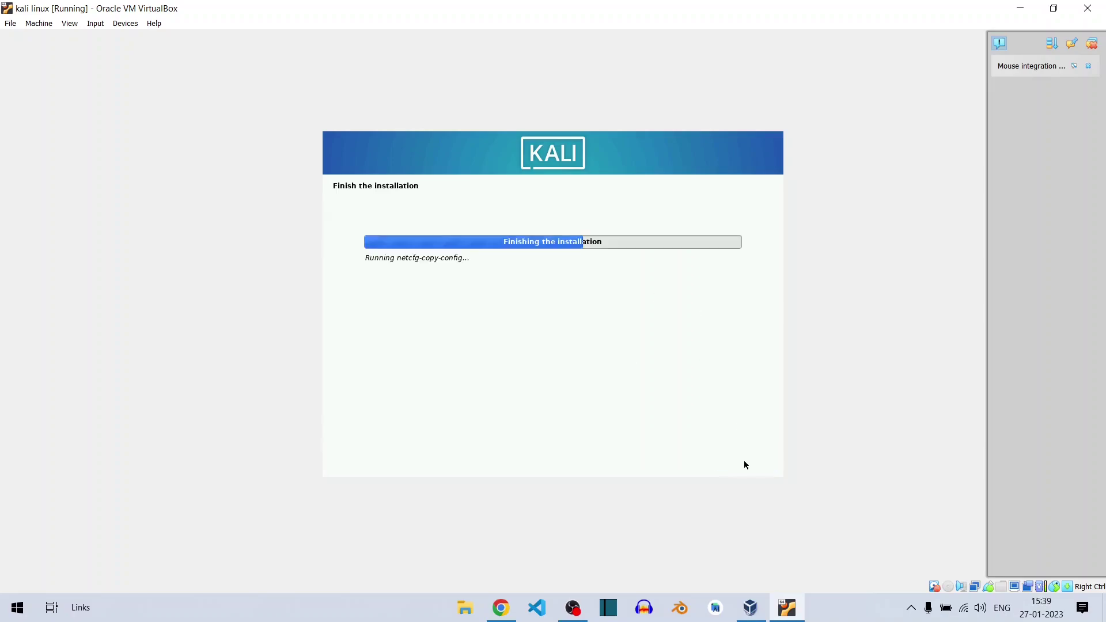